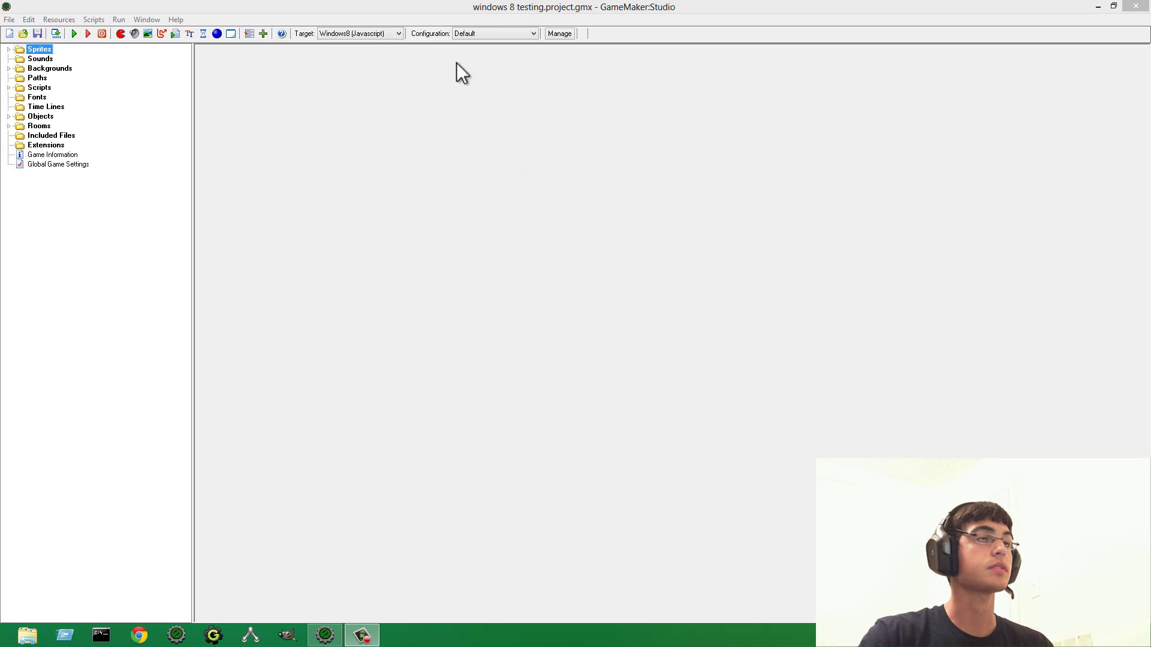
# Confirm the build target stays Windows8 (Javascript) and open the File menu.
pyautogui.click(393, 34)
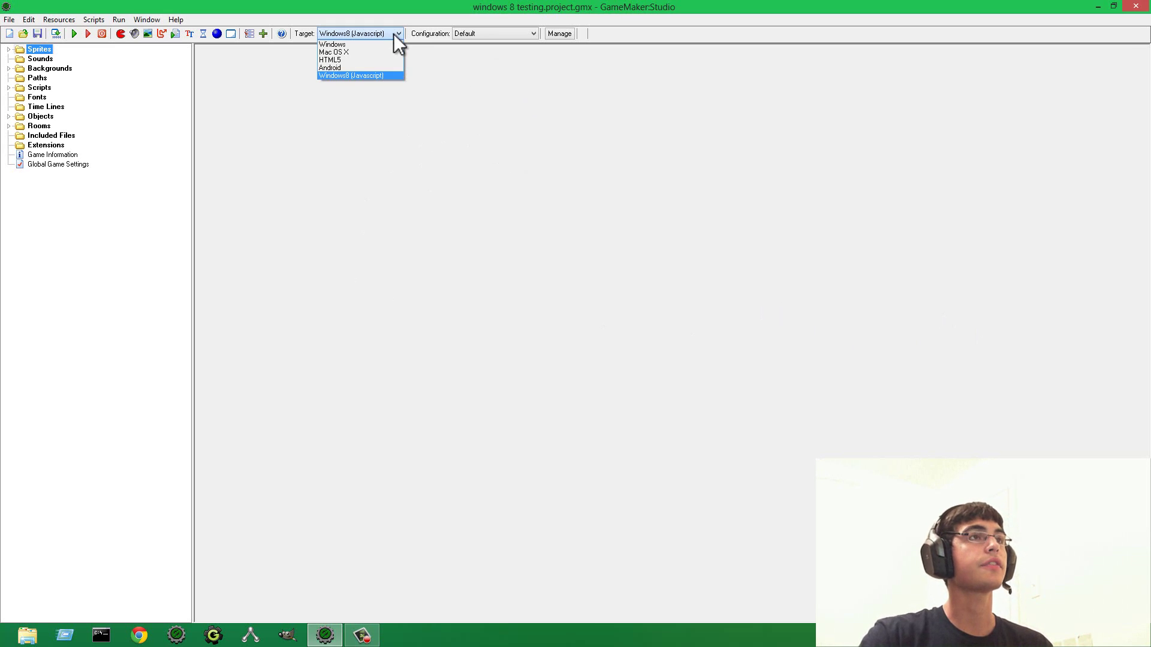
pyautogui.click(394, 34)
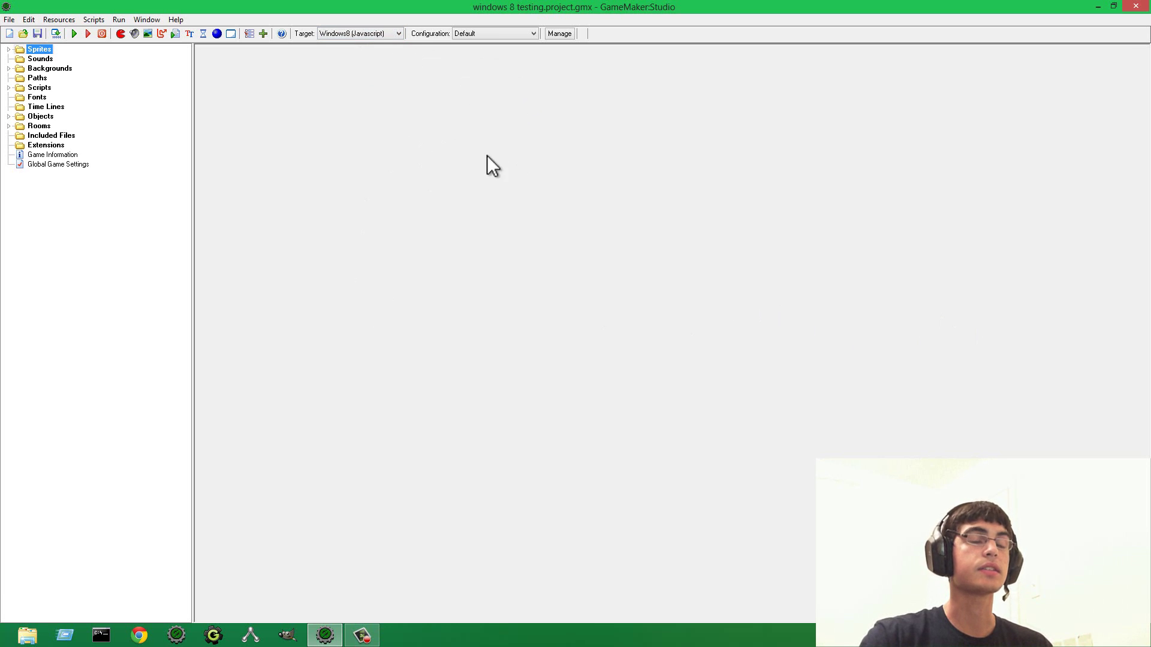
pyautogui.click(9, 20)
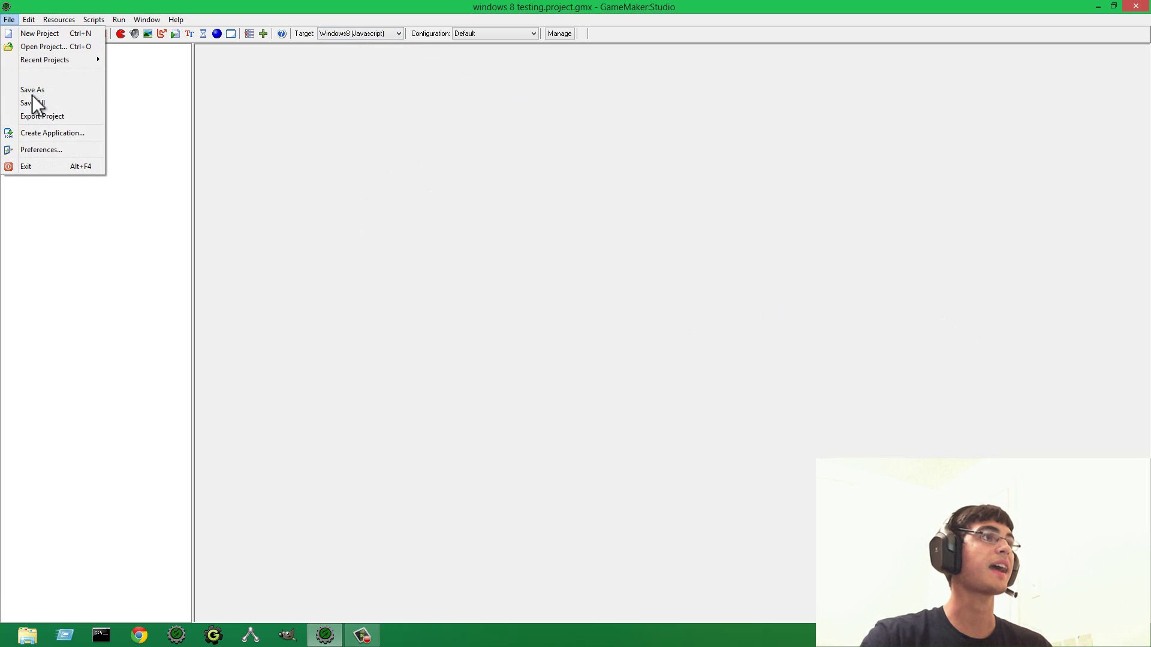
# In Preferences, verify the Windows8 SDK Status reads Passed, then accept with OK.
pyautogui.click(60, 150)
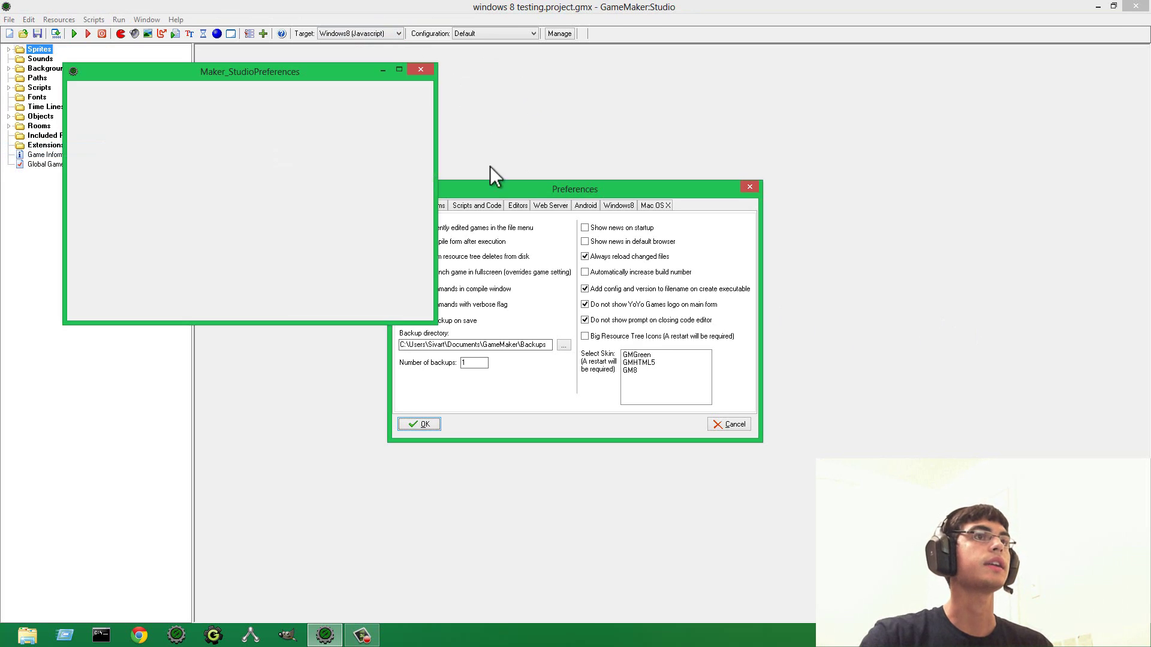
pyautogui.click(626, 205)
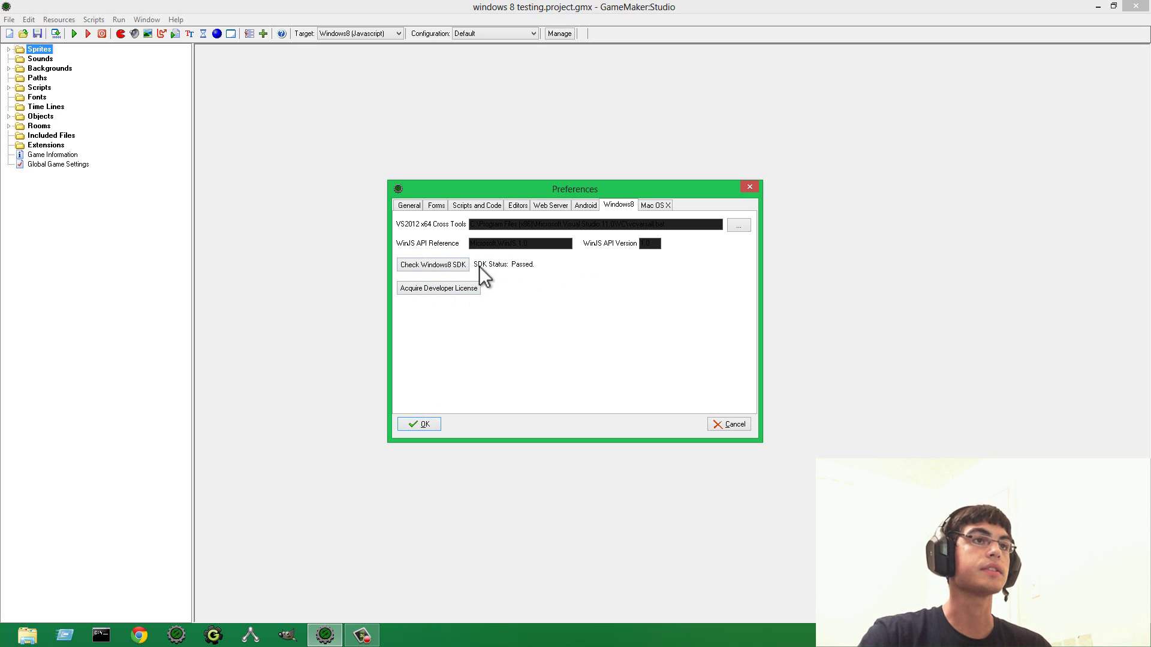
pyautogui.click(423, 423)
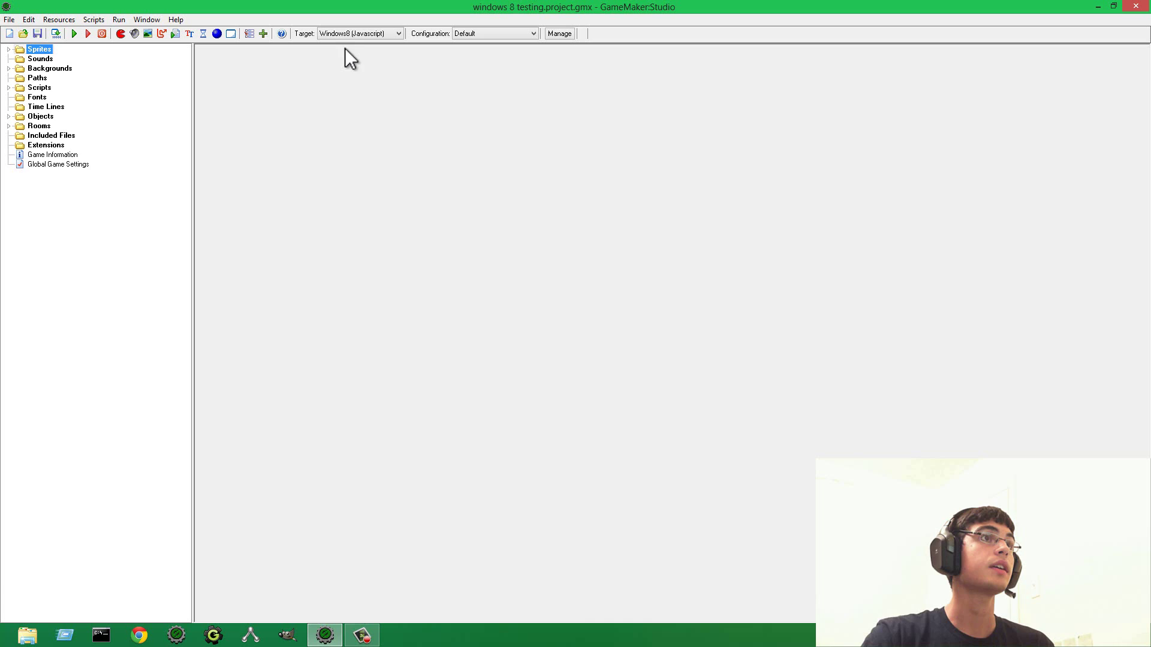
# Reconfirm the Windows8 (Javascript) target and briefly expand the Sprites, Objects and Rooms folders.
pyautogui.click(357, 34)
pyautogui.click(352, 73)
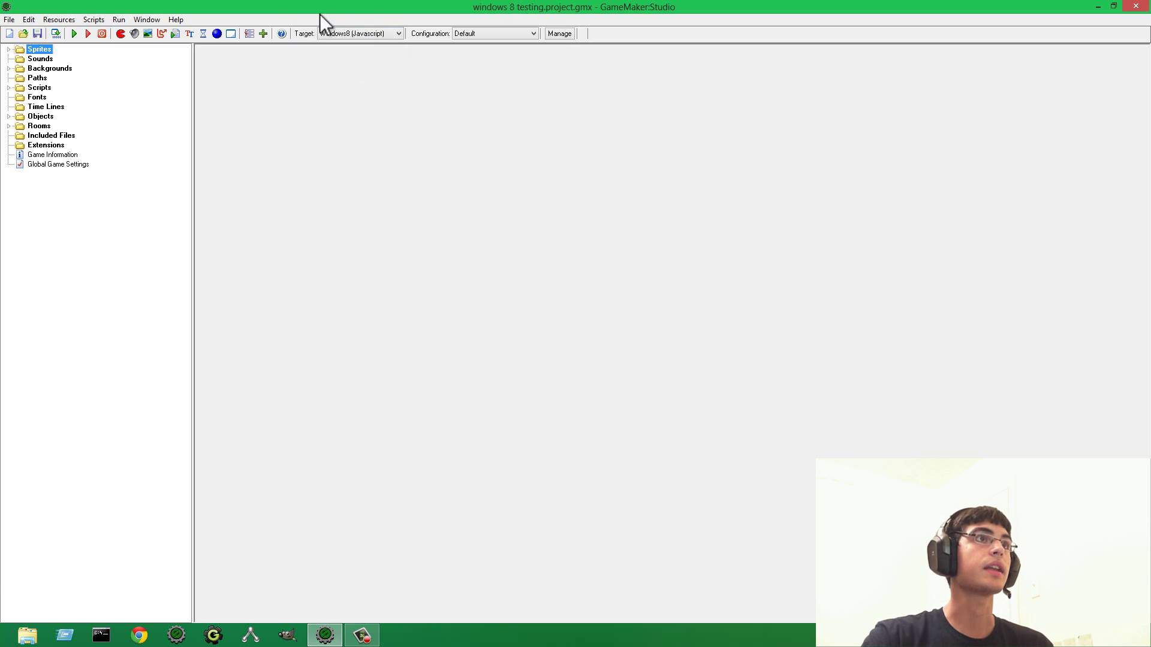
pyautogui.click(8, 49)
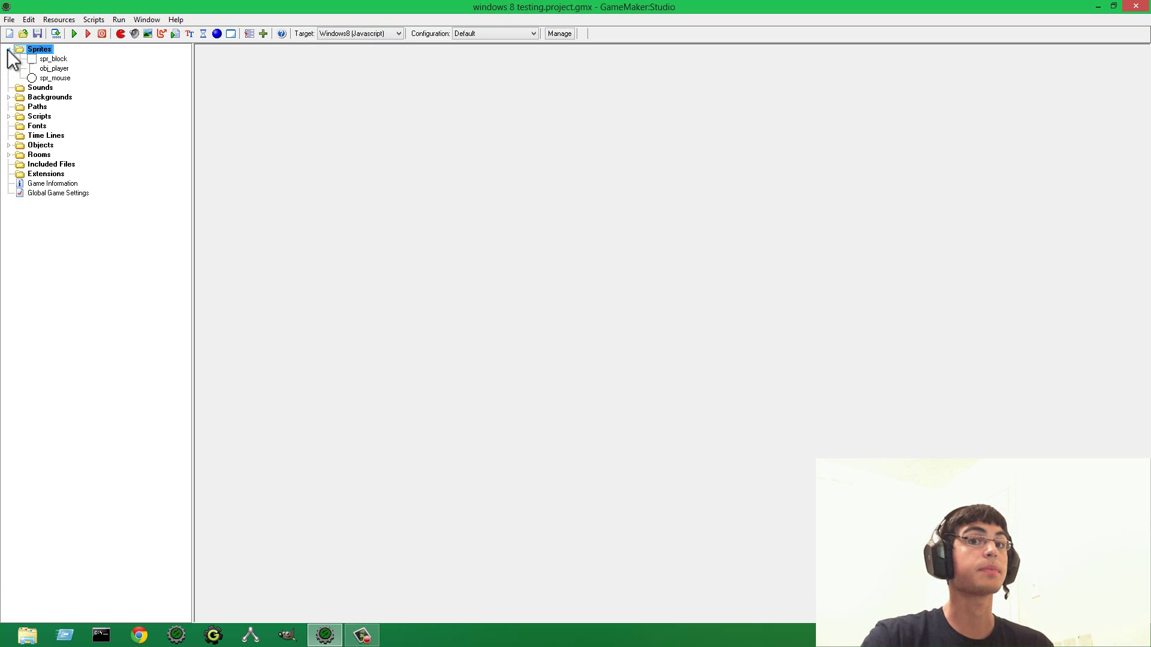
pyautogui.click(8, 49)
pyautogui.click(8, 116)
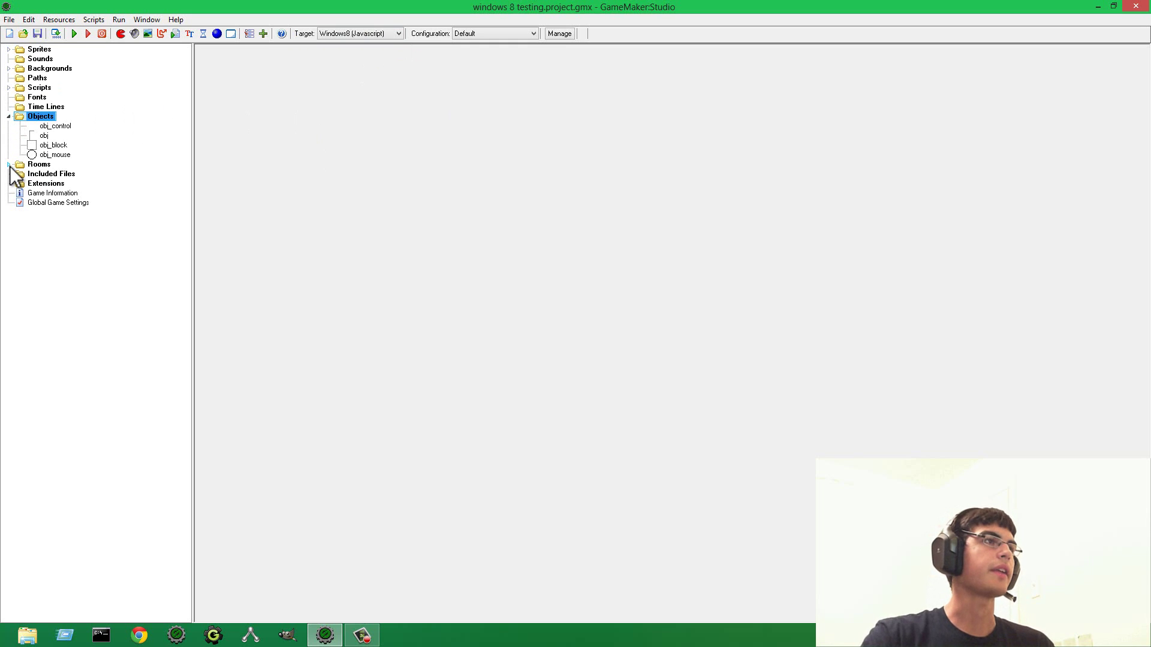
pyautogui.click(8, 116)
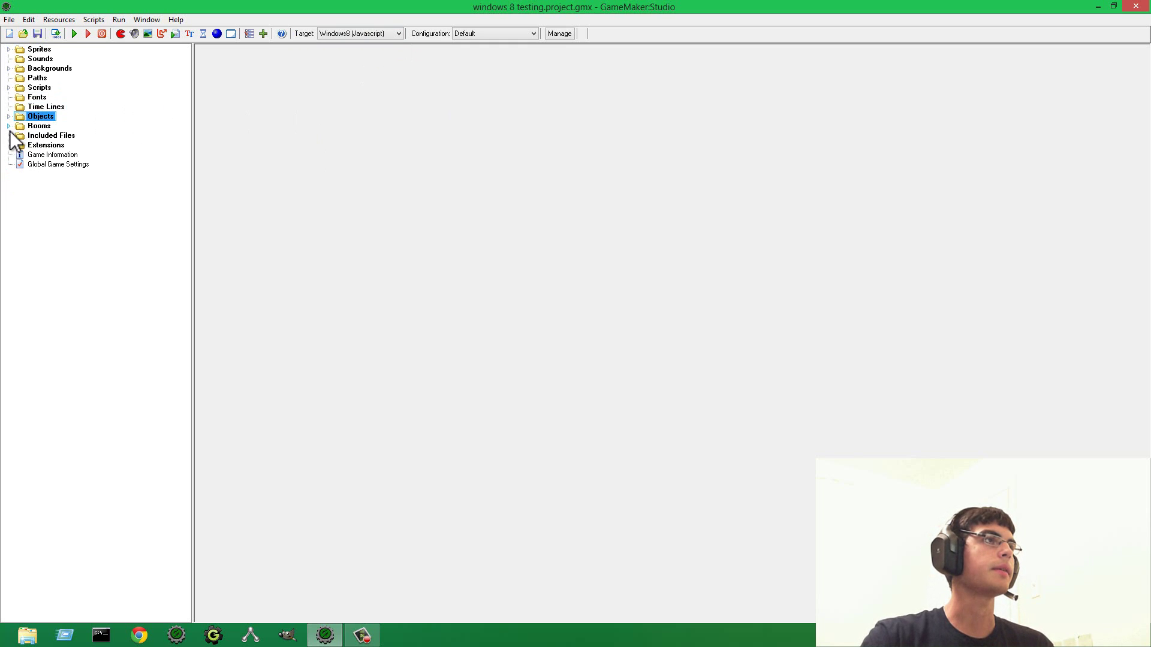
pyautogui.click(8, 125)
pyautogui.click(9, 126)
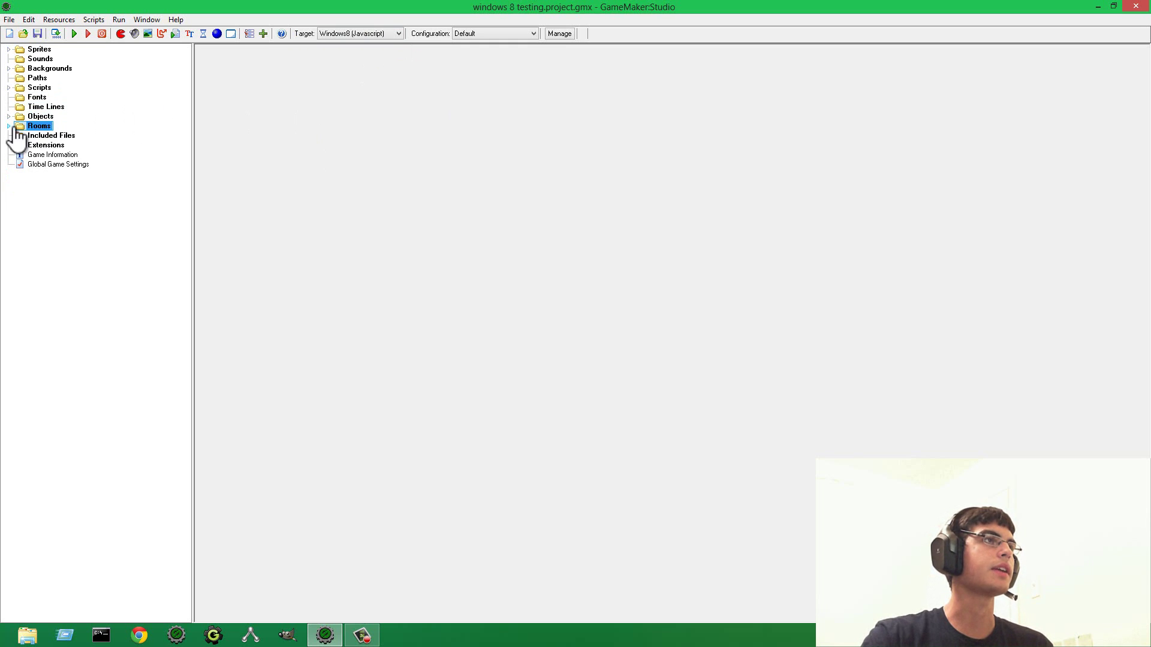
# Run the game and drag two bottom-row blocks up and around the screen.
pyautogui.click(75, 34)
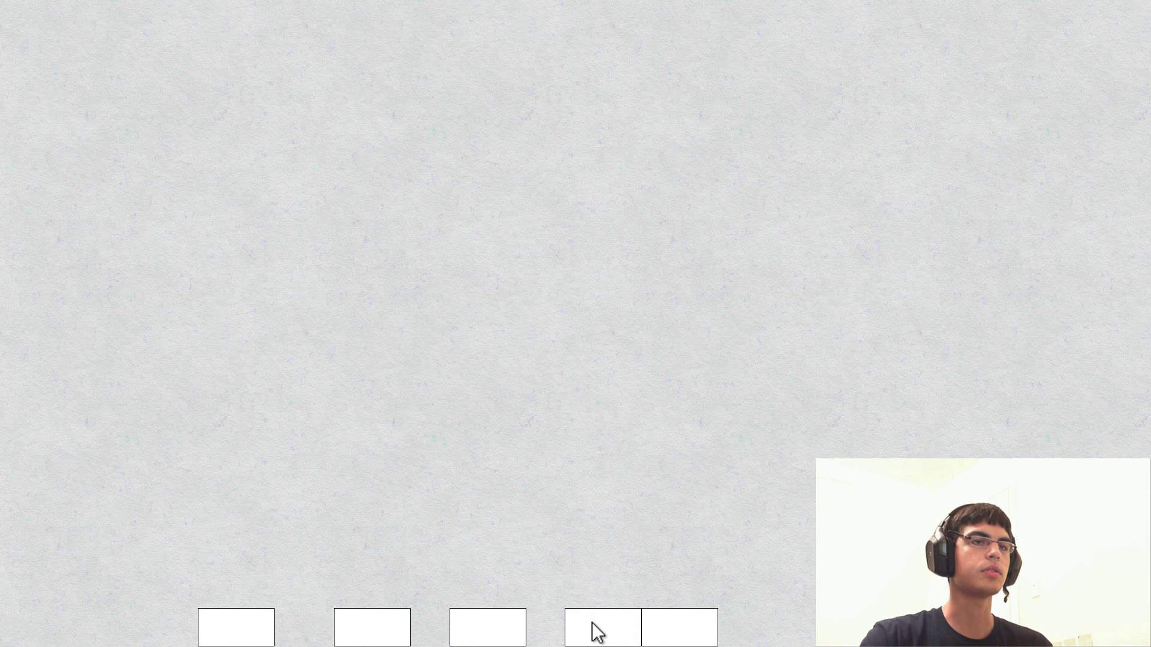
pyautogui.moveTo(592, 624); pyautogui.dragTo(512, 509)
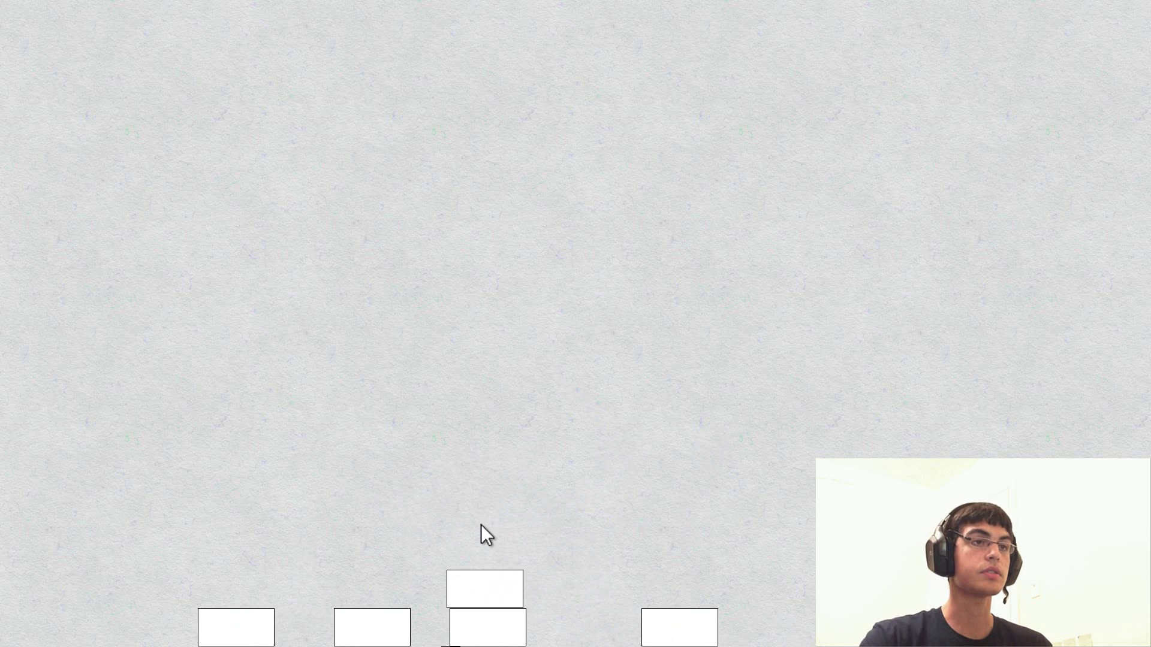
pyautogui.moveTo(465, 588); pyautogui.dragTo(555, 465)
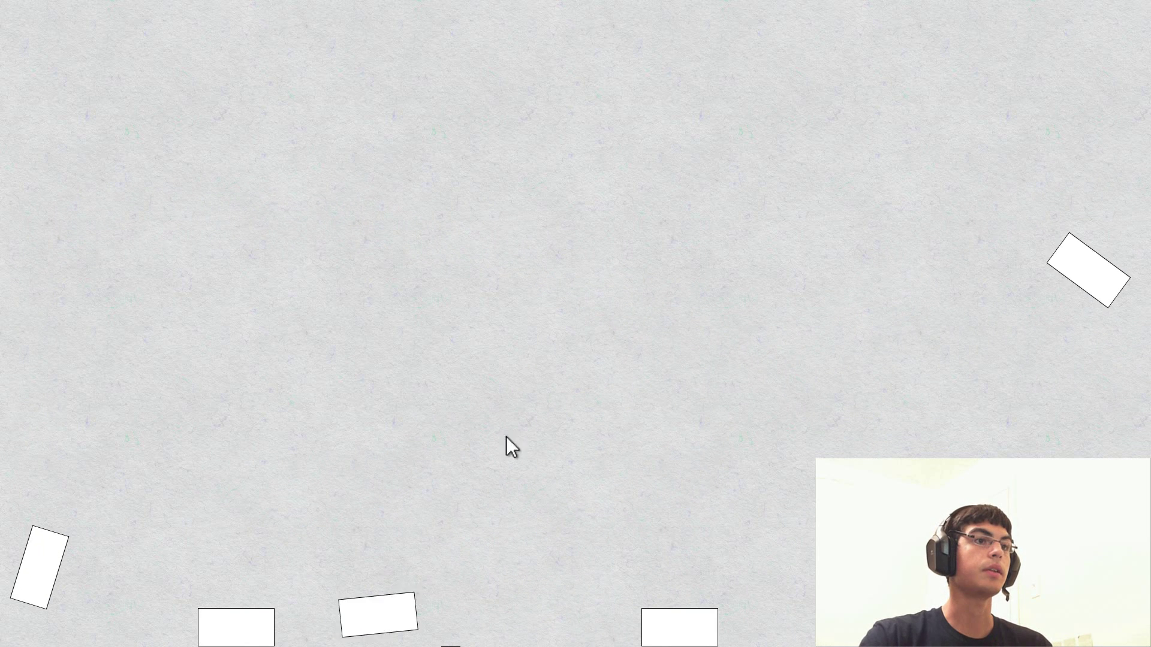
# Throw another bottom block upward and let the boxes scatter across the playfield.
pyautogui.click(249, 631)
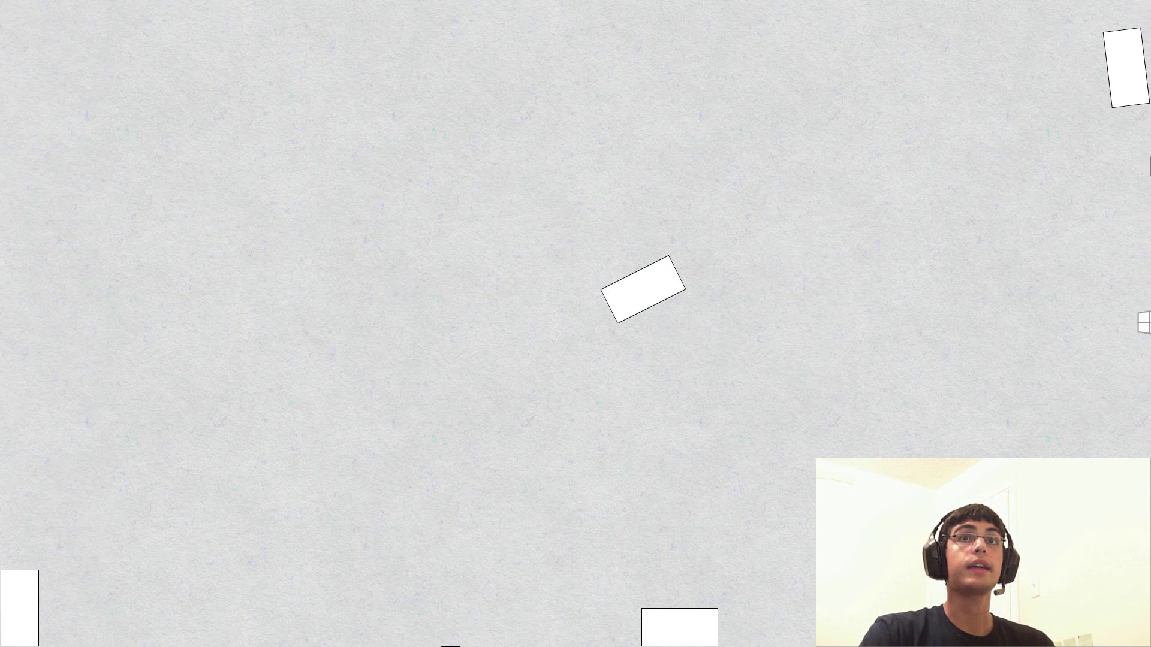
pyautogui.moveTo(1142, 327)
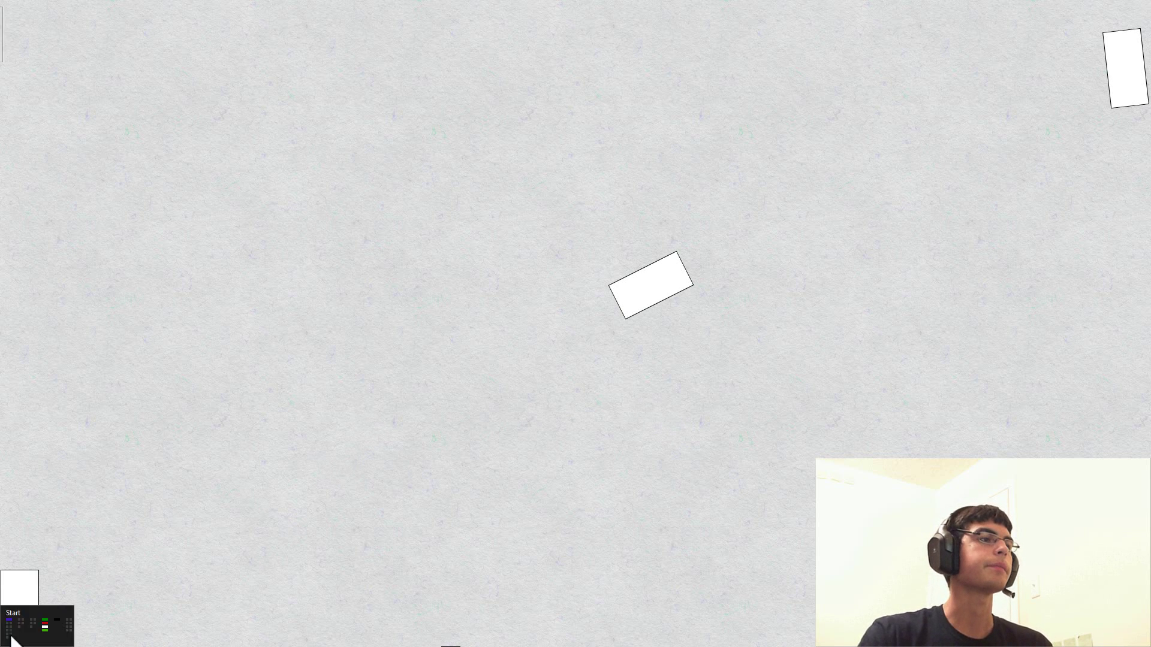
# Leave the physics app via the Start screen and return to the desktop.
pyautogui.click(9, 638)
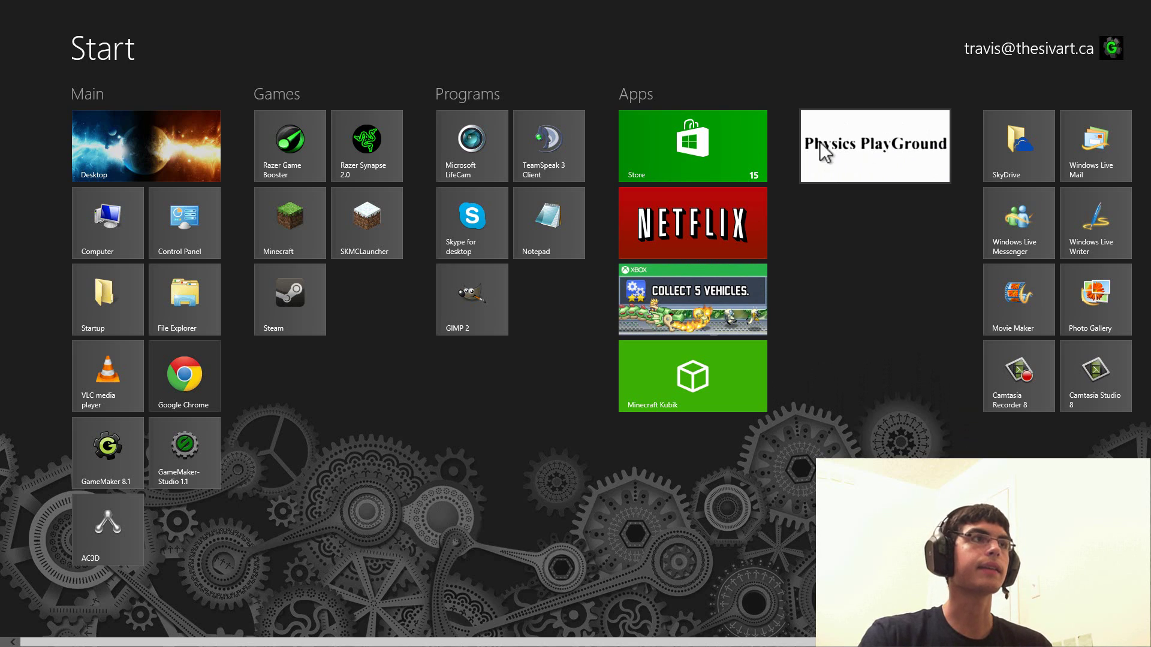
pyautogui.click(154, 149)
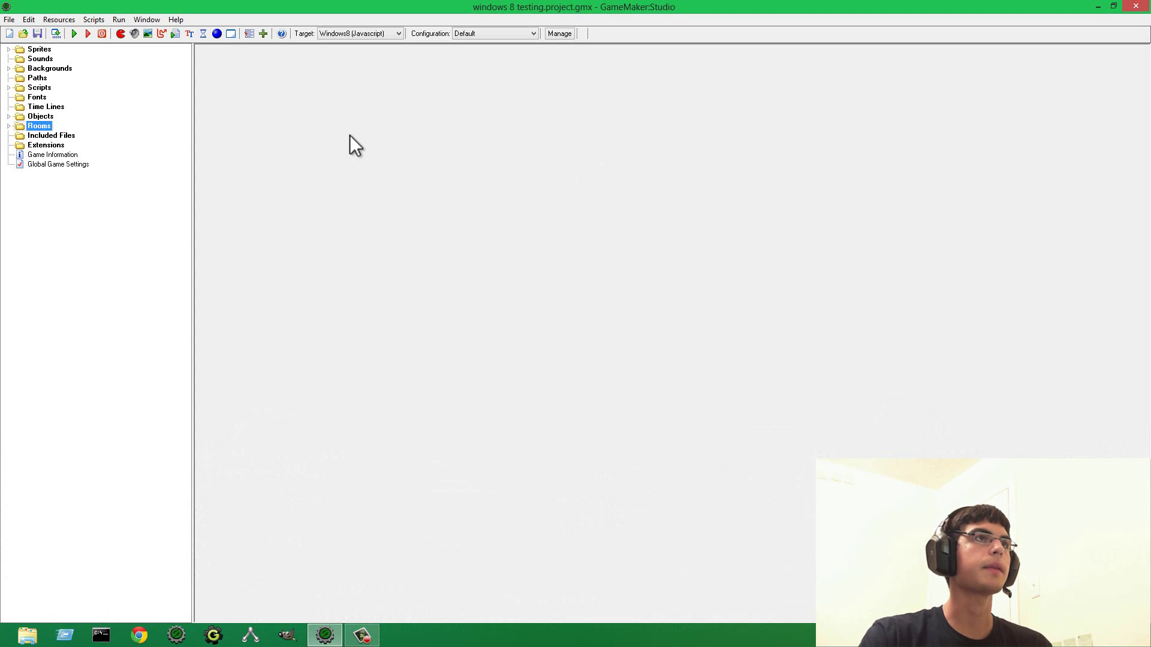
# Expand Rooms and Objects, then show the Windows8 tab of Global Game Settings.
pyautogui.click(9, 126)
pyautogui.click(8, 117)
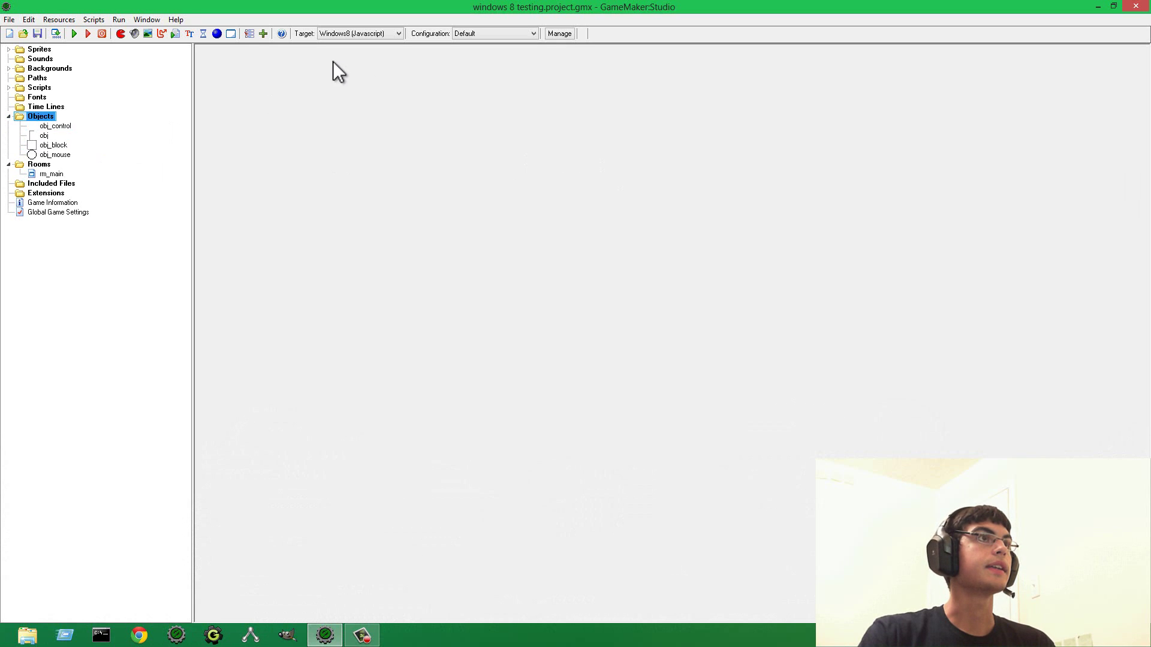
pyautogui.click(249, 34)
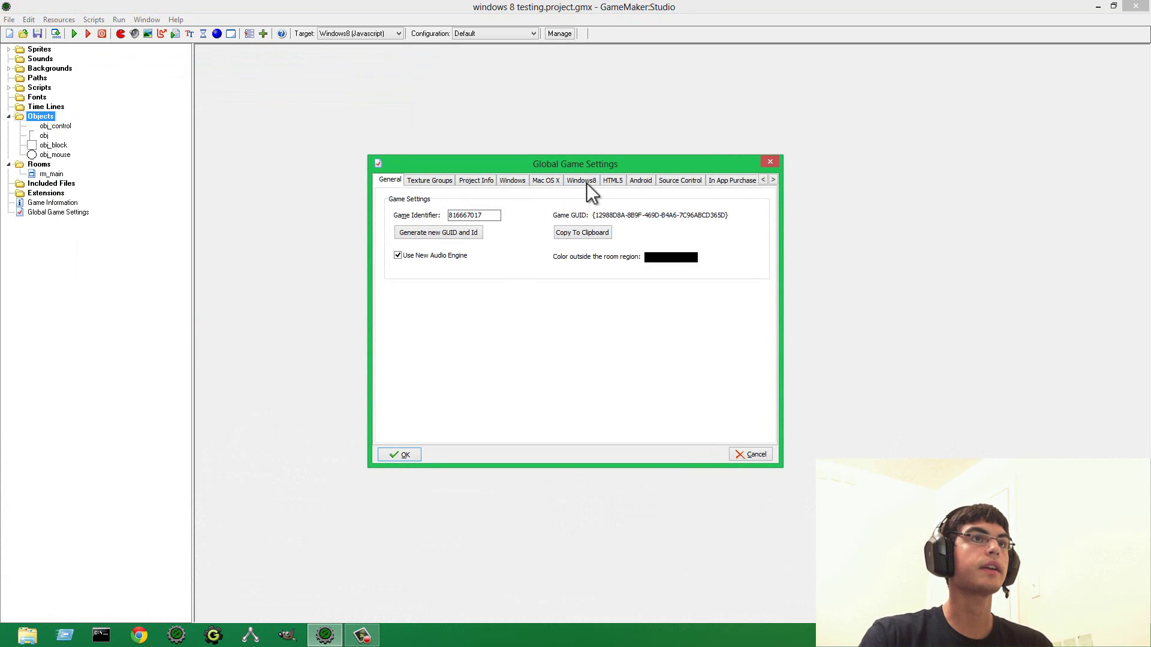
pyautogui.click(584, 181)
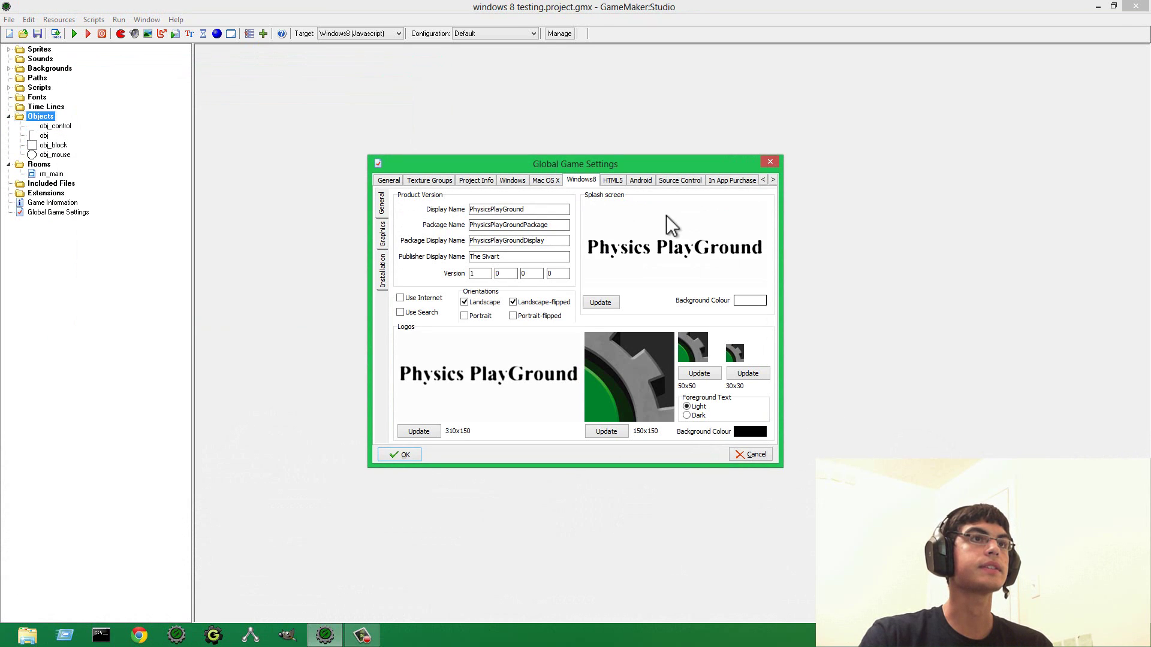
# Inspect the Display Name PhysicsPlayGround, package name fields and version 1.0.0.0 numbers.
pyautogui.click(548, 209)
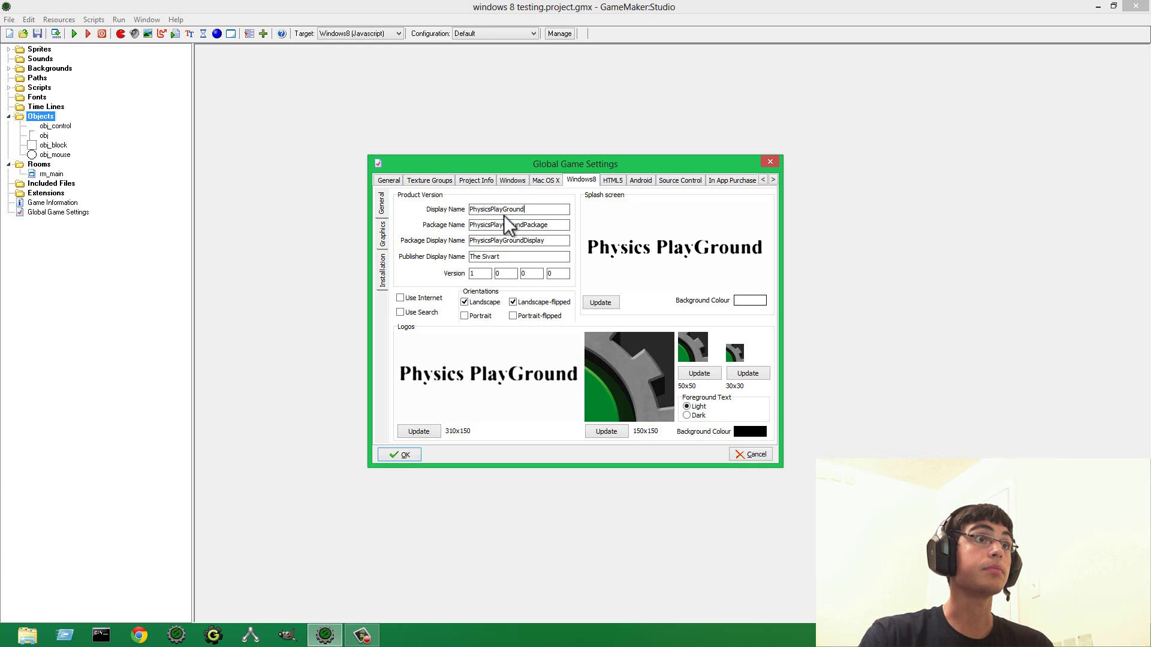
pyautogui.click(564, 225)
pyautogui.click(565, 241)
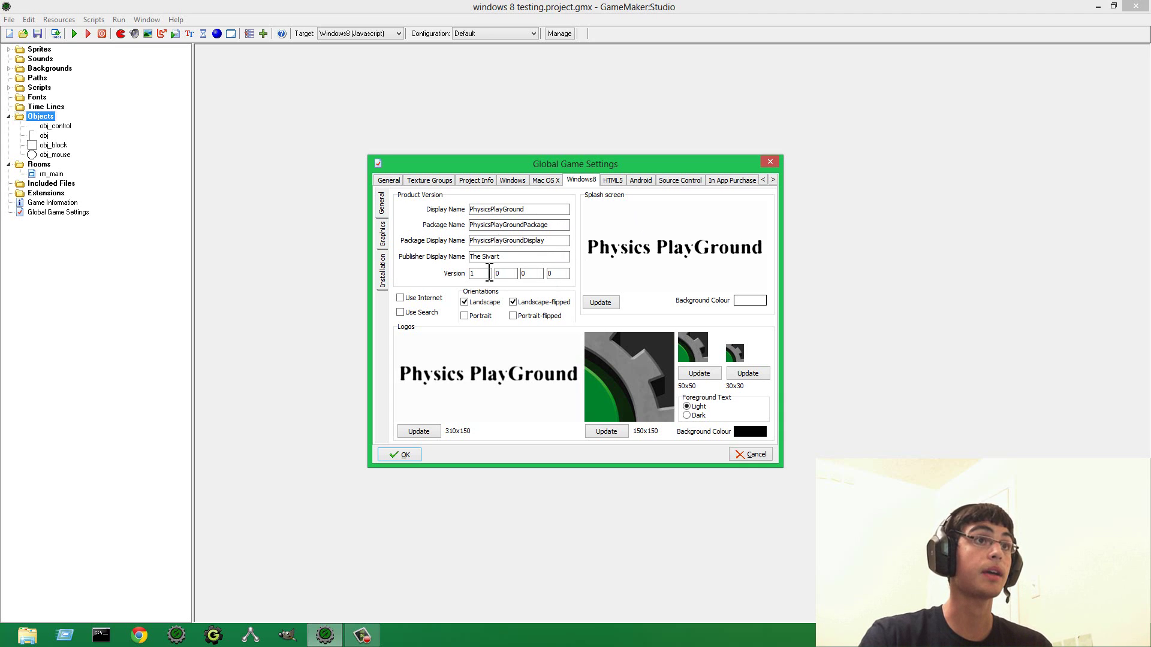
pyautogui.click(533, 273)
pyautogui.click(561, 274)
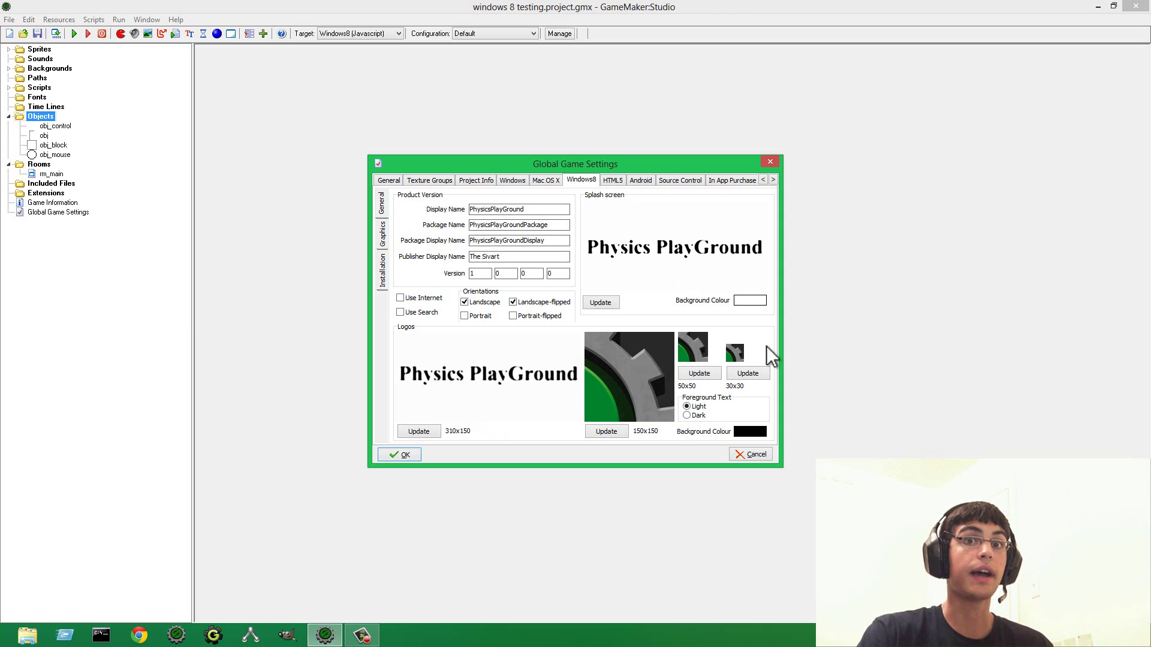
# Review the Windows8 Graphics and Installation tabs, close settings with OK, and expand Scripts.
pyautogui.click(385, 240)
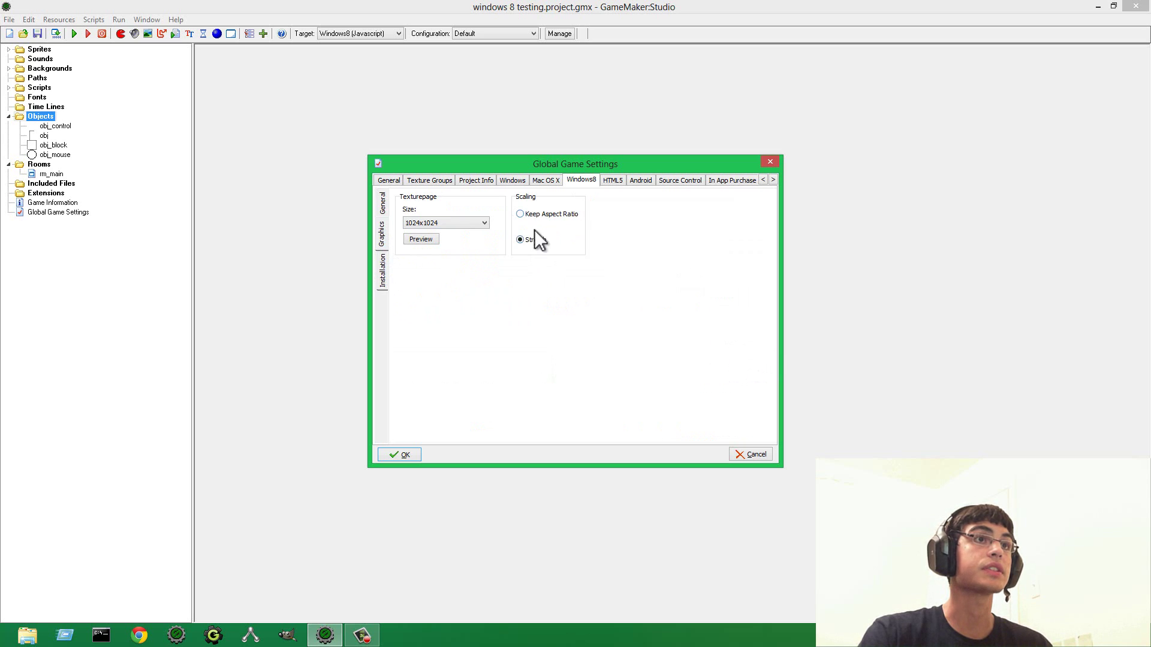
pyautogui.click(383, 276)
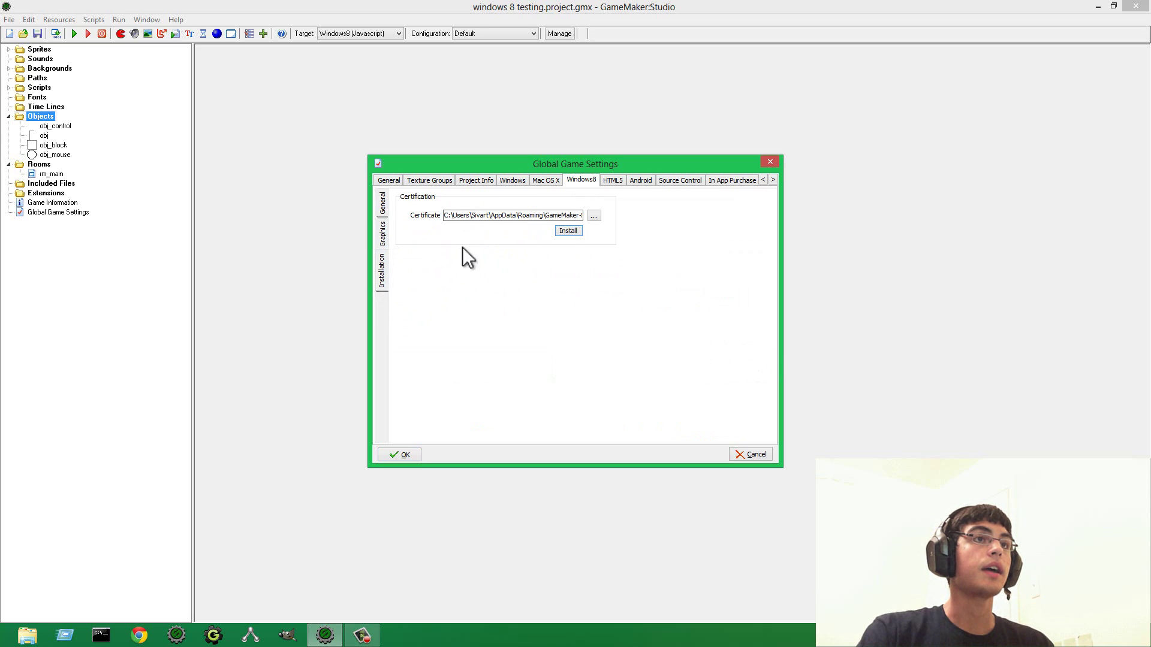
pyautogui.click(381, 236)
pyautogui.click(382, 204)
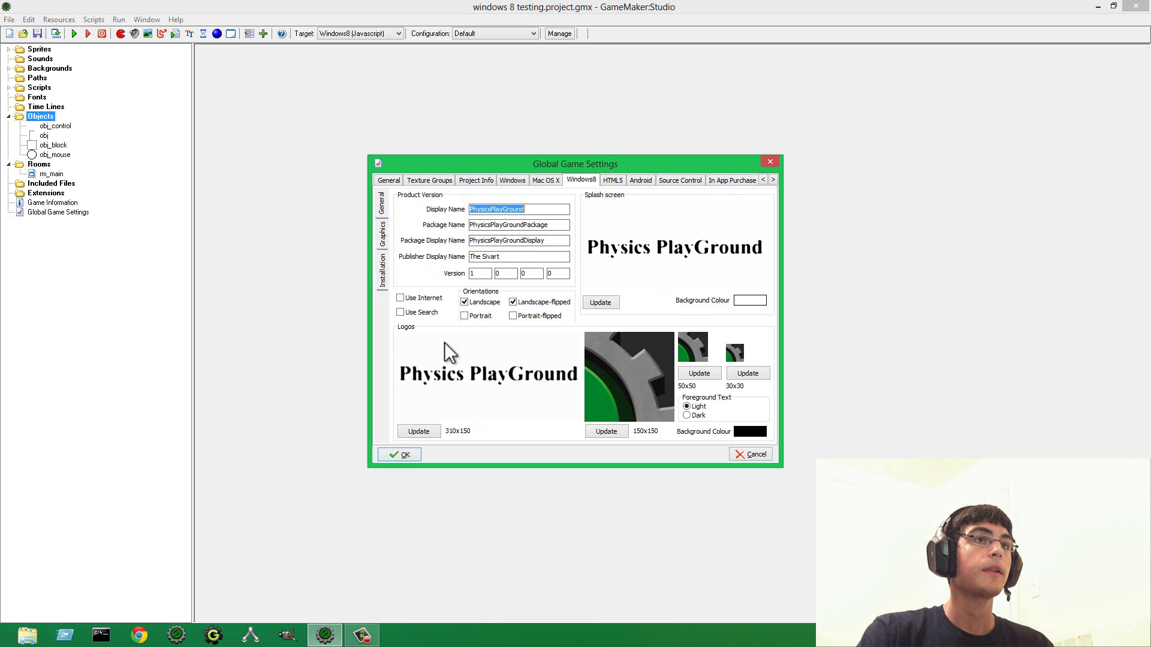
pyautogui.click(405, 456)
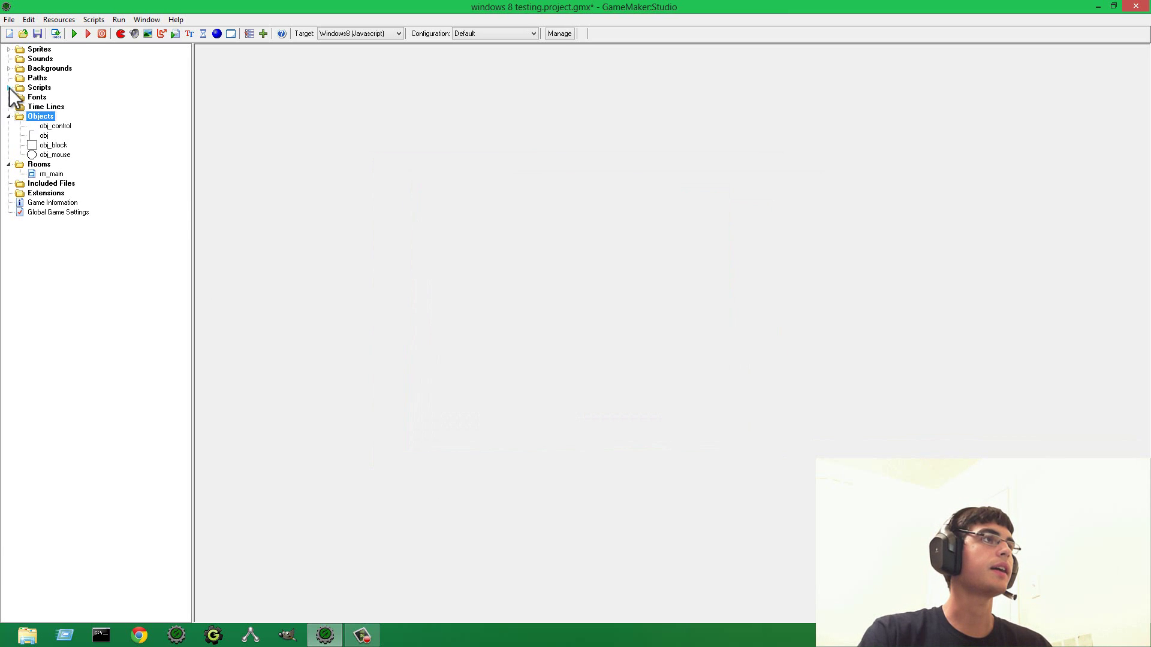
pyautogui.doubleClick(37, 87)
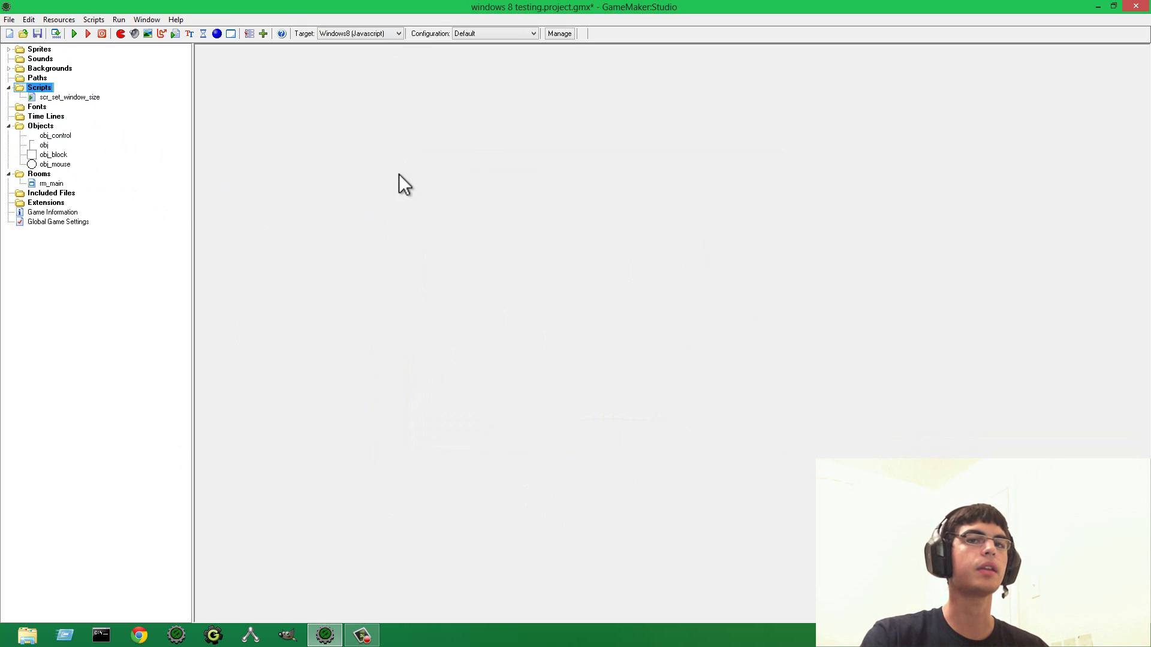
# Open scr_set_window_size in a maximized editor and read its 12 lines of resizing code.
pyautogui.doubleClick(84, 98)
pyautogui.moveTo(1035, 60); pyautogui.dragTo(1010, 66)
pyautogui.click(1046, 91)
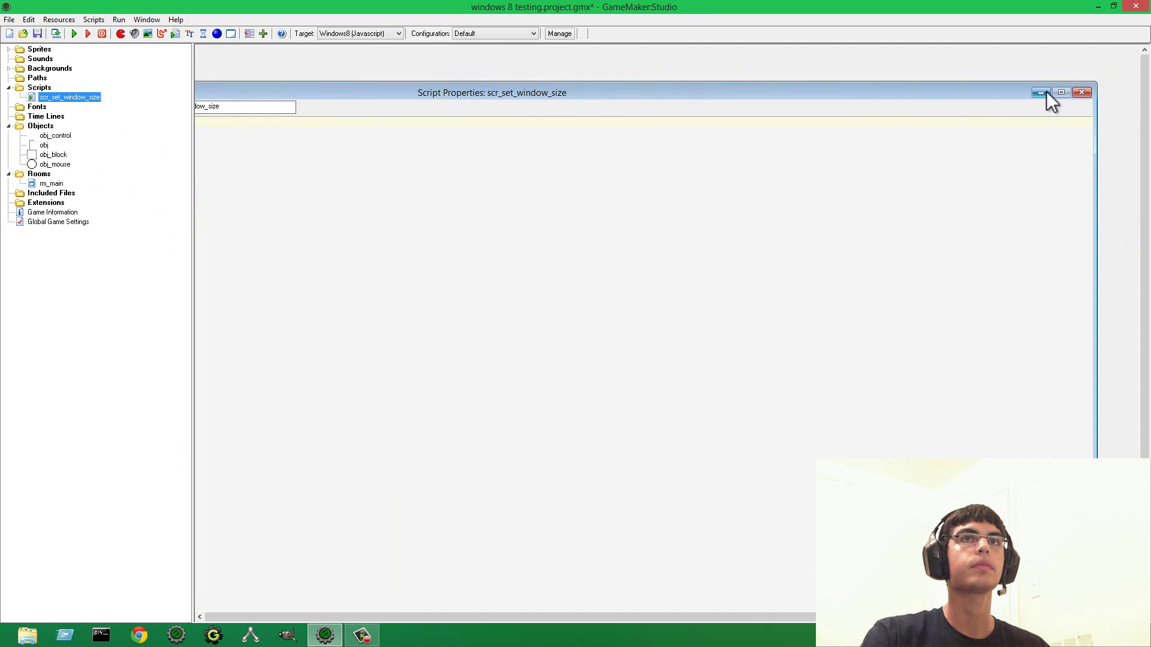
pyautogui.moveTo(455, 68); pyautogui.dragTo(488, 78)
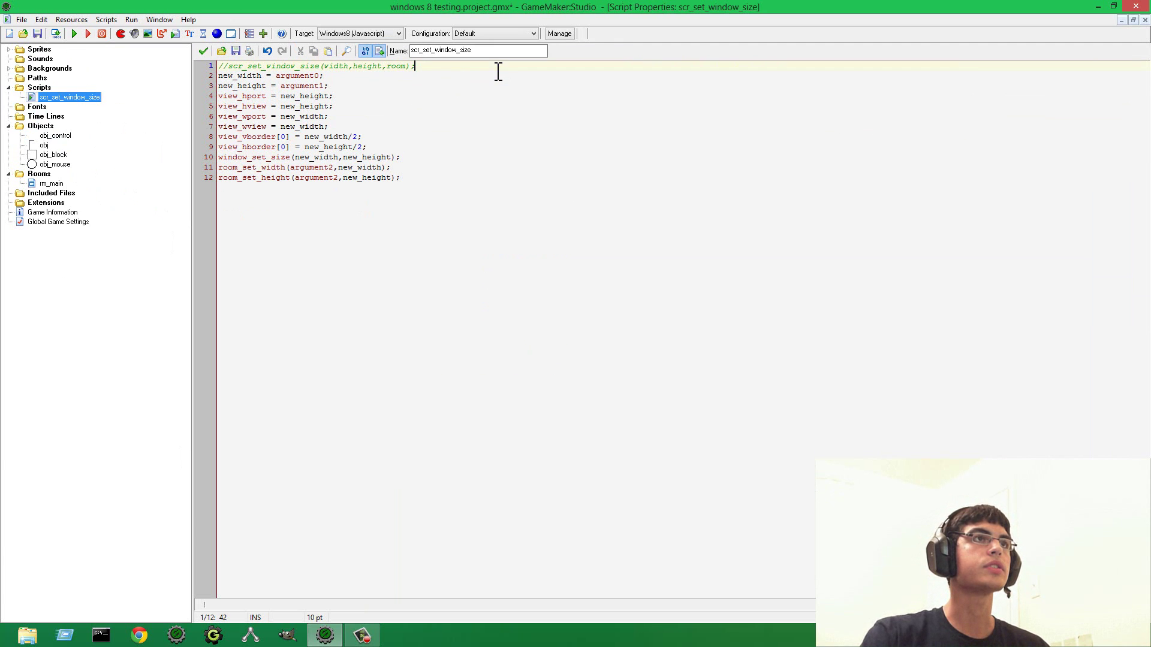
pyautogui.click(497, 67)
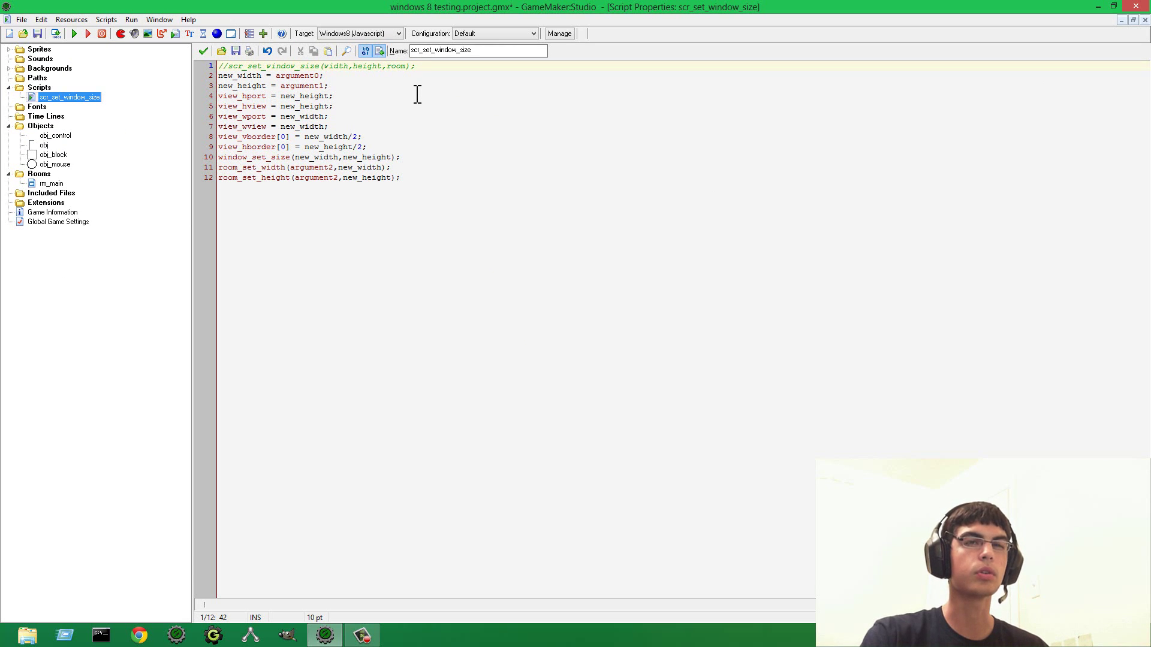
# Read obj_control's Create-event code calling scr_set_window_size and placing obj_block walls, then close it.
pyautogui.doubleClick(68, 137)
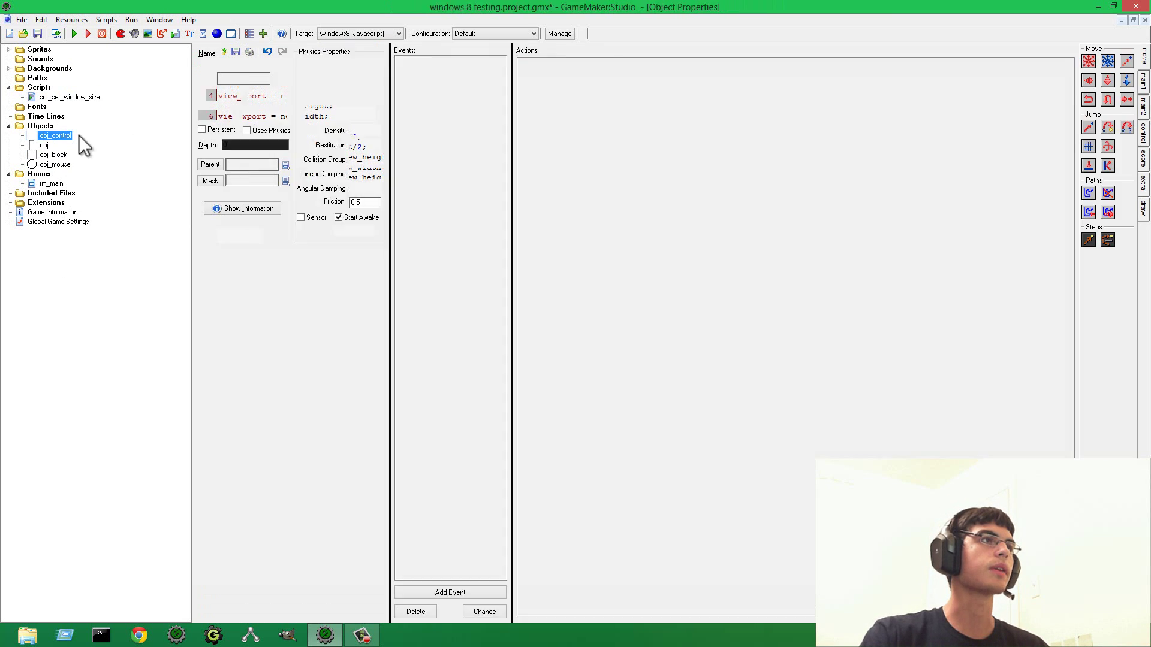
pyautogui.doubleClick(460, 65)
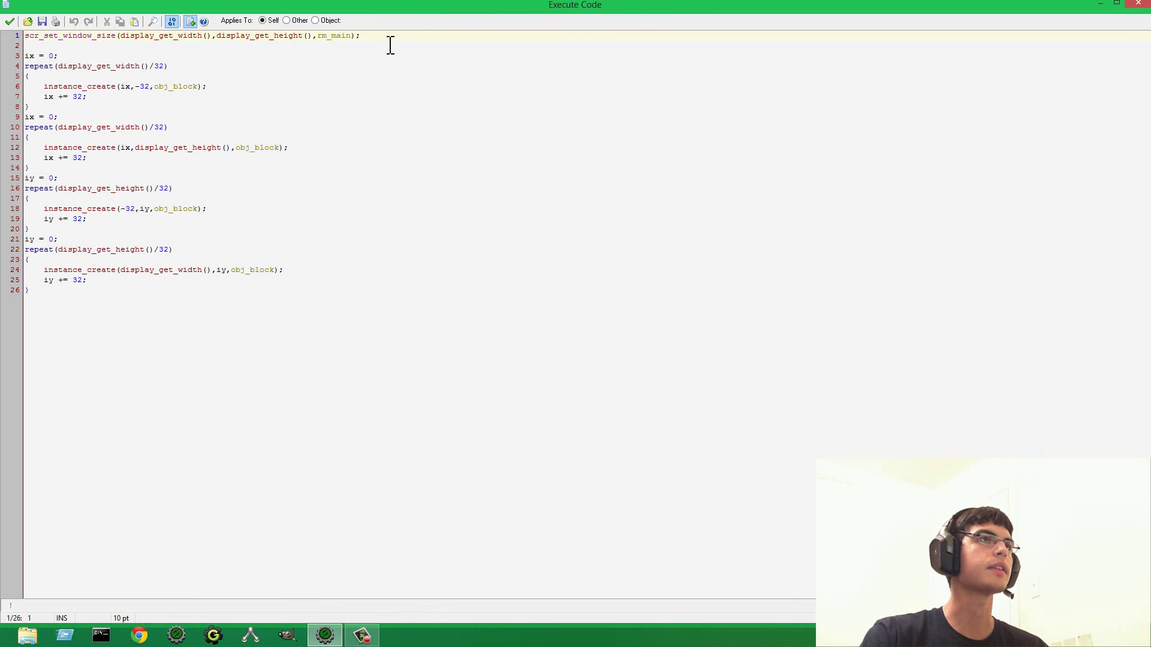
pyautogui.click(174, 36)
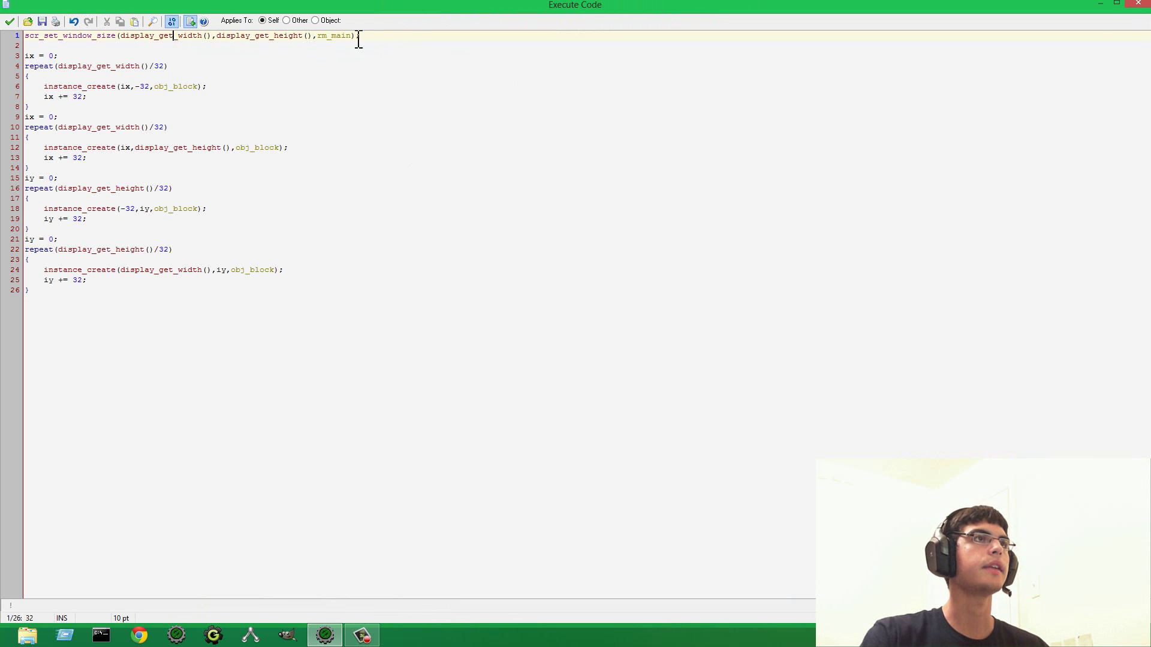
pyautogui.click(358, 37)
pyautogui.click(9, 22)
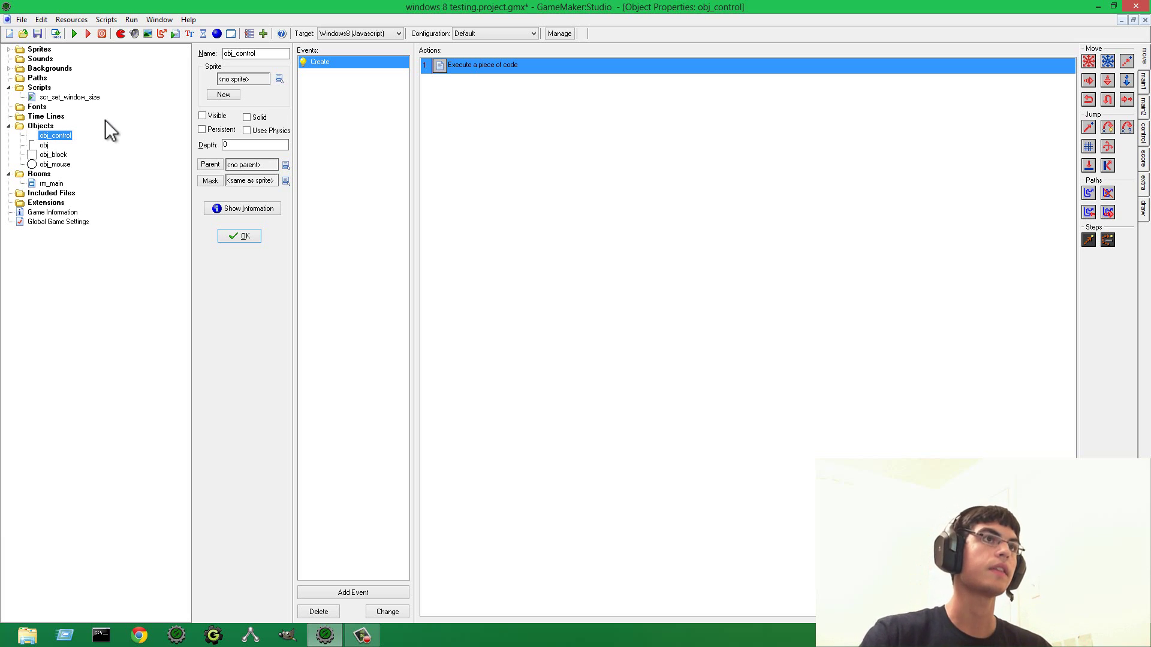
pyautogui.doubleClick(491, 66)
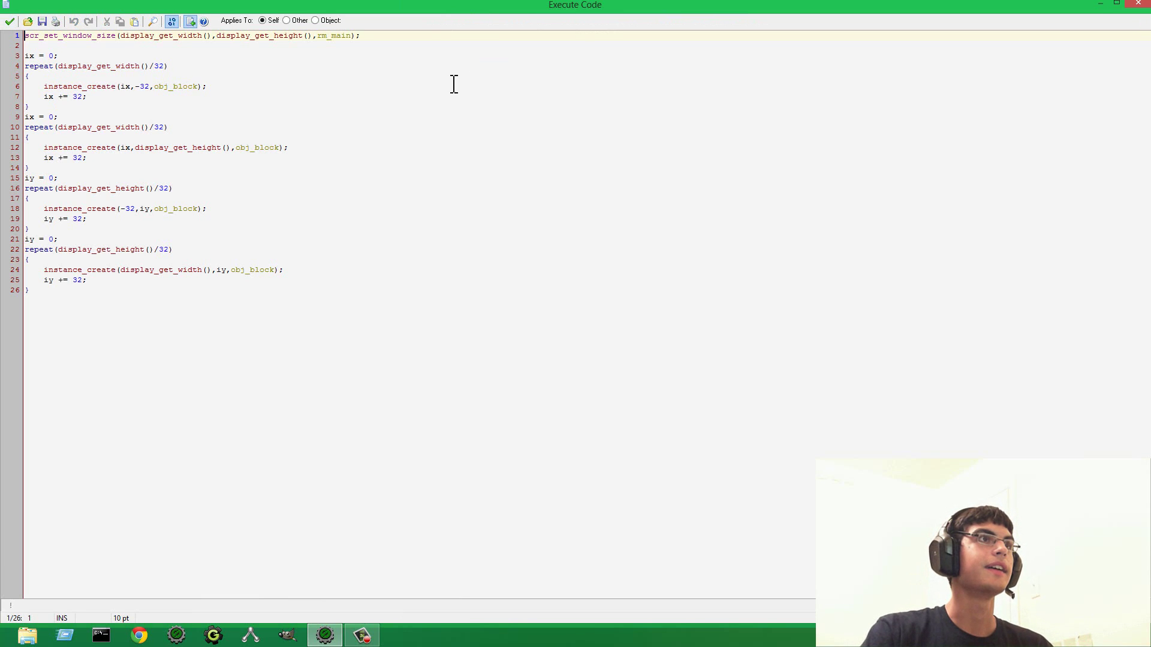
pyautogui.click(9, 23)
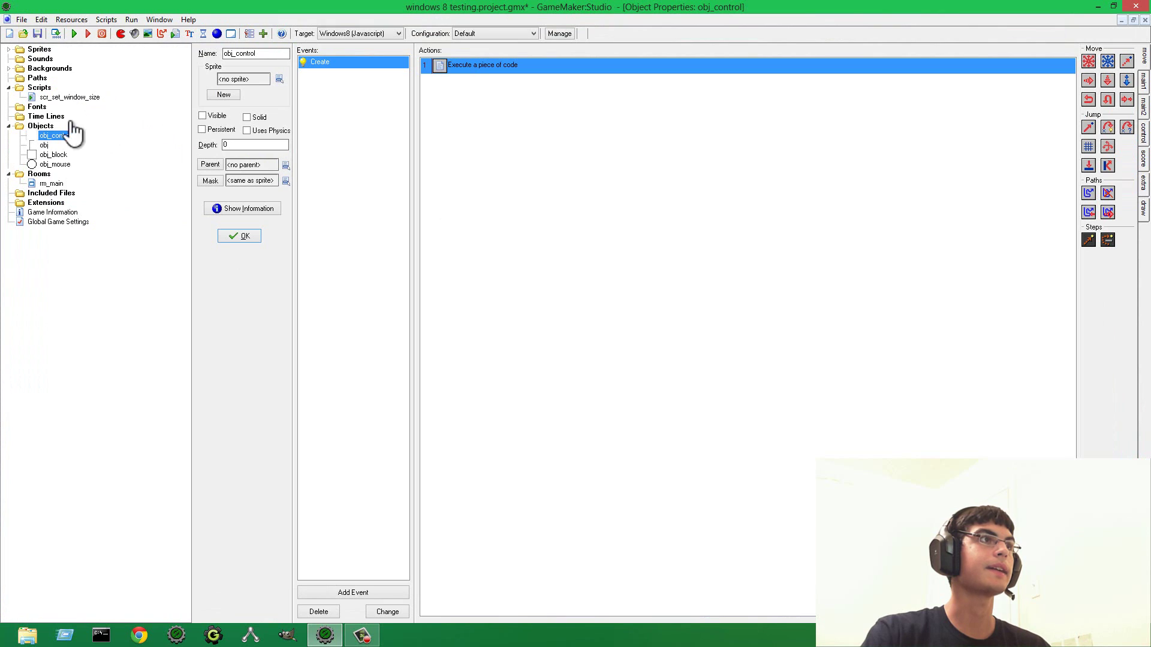
# Open the obj_mouse and obj properties, then run the game with the Windows build target.
pyautogui.doubleClick(59, 165)
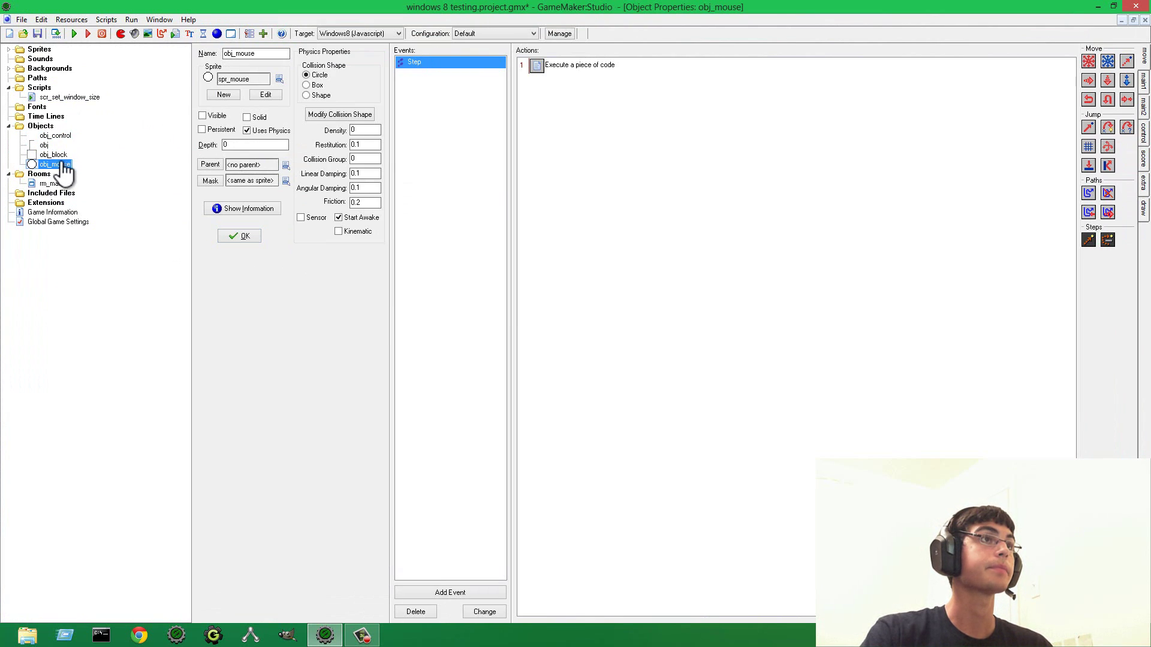
pyautogui.doubleClick(48, 146)
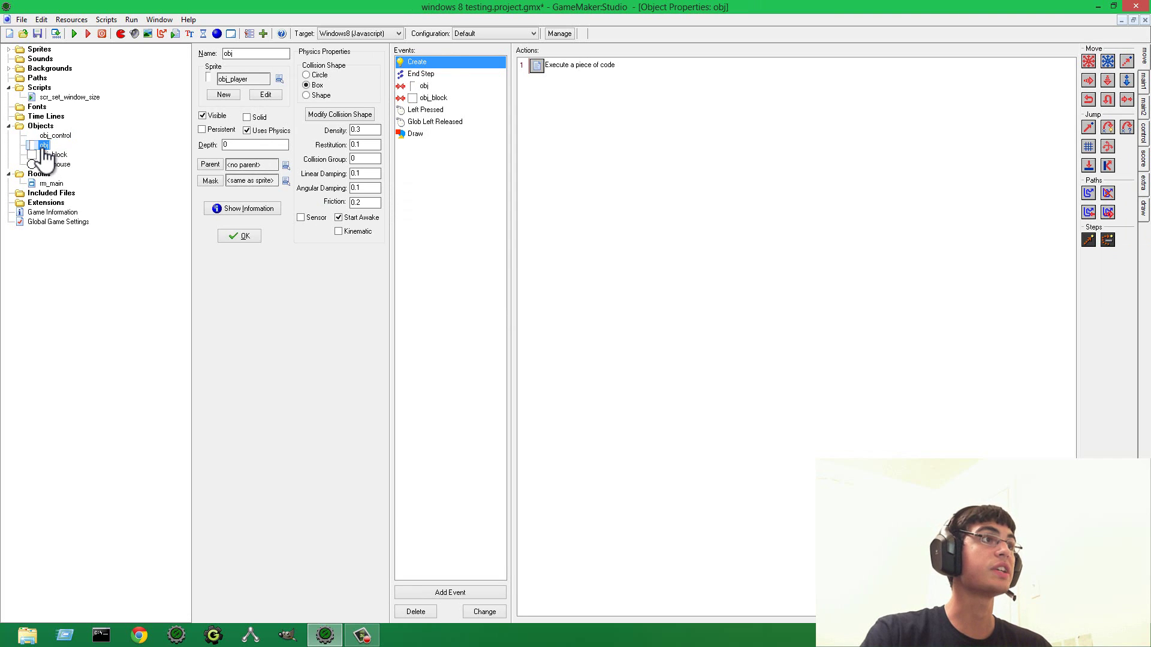
pyautogui.click(359, 33)
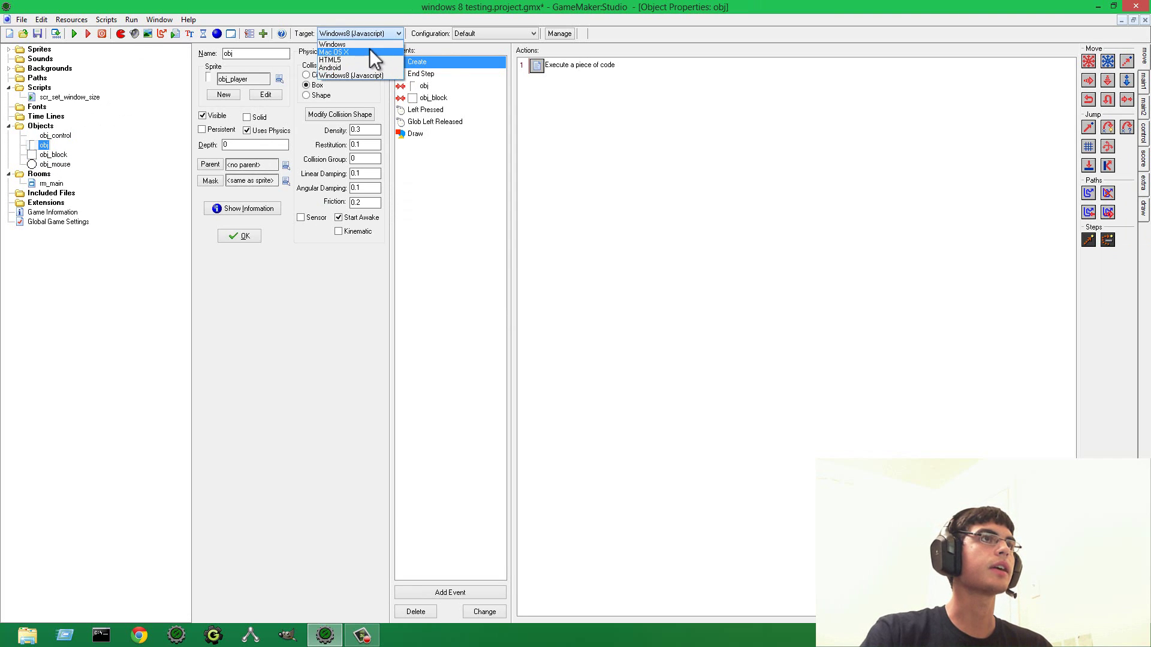
pyautogui.click(369, 49)
pyautogui.click(74, 33)
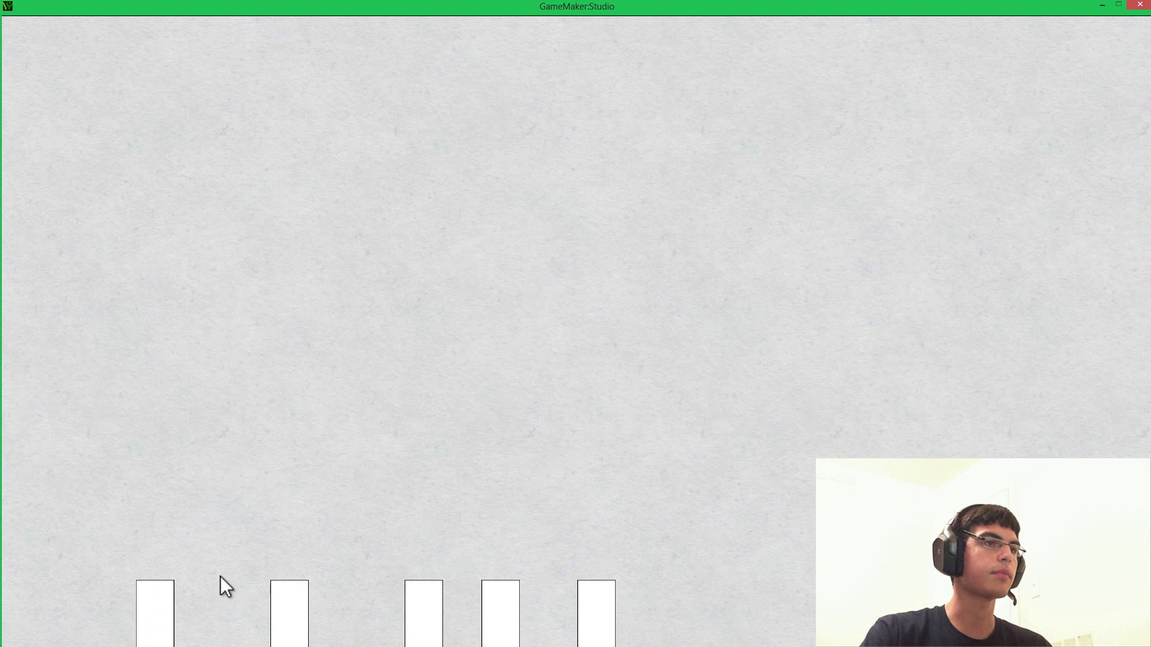
# Fling the white blocks along the bottom of the full-screen Windows game upward.
pyautogui.moveTo(604, 594); pyautogui.dragTo(404, 359)
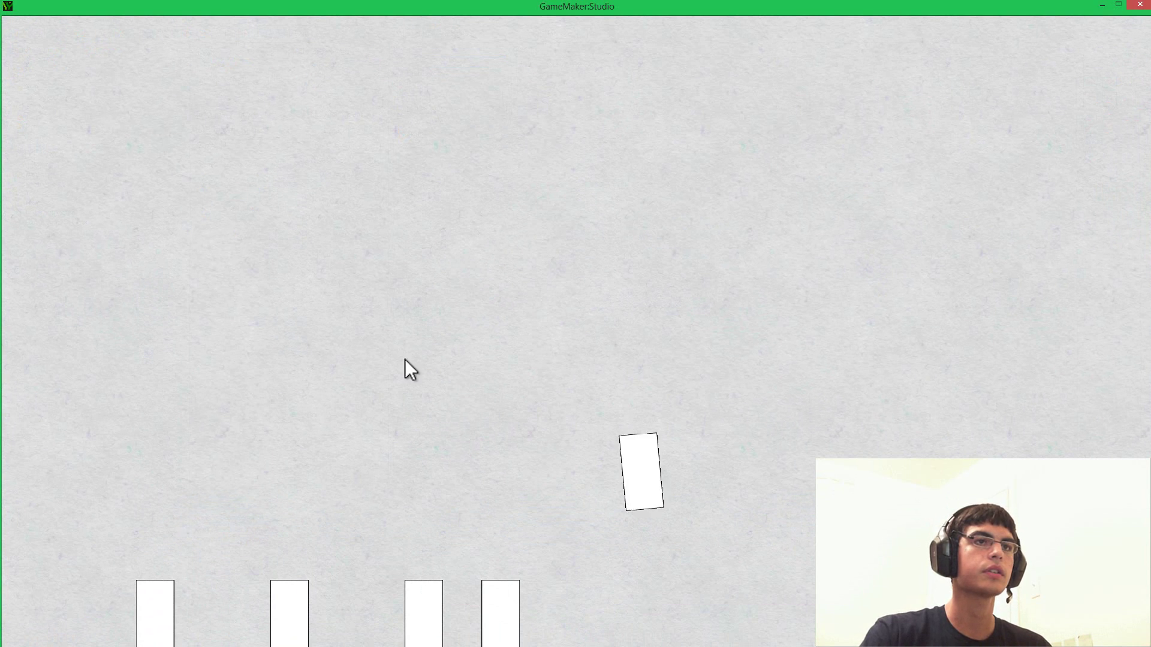
pyautogui.moveTo(515, 606); pyautogui.dragTo(683, 474)
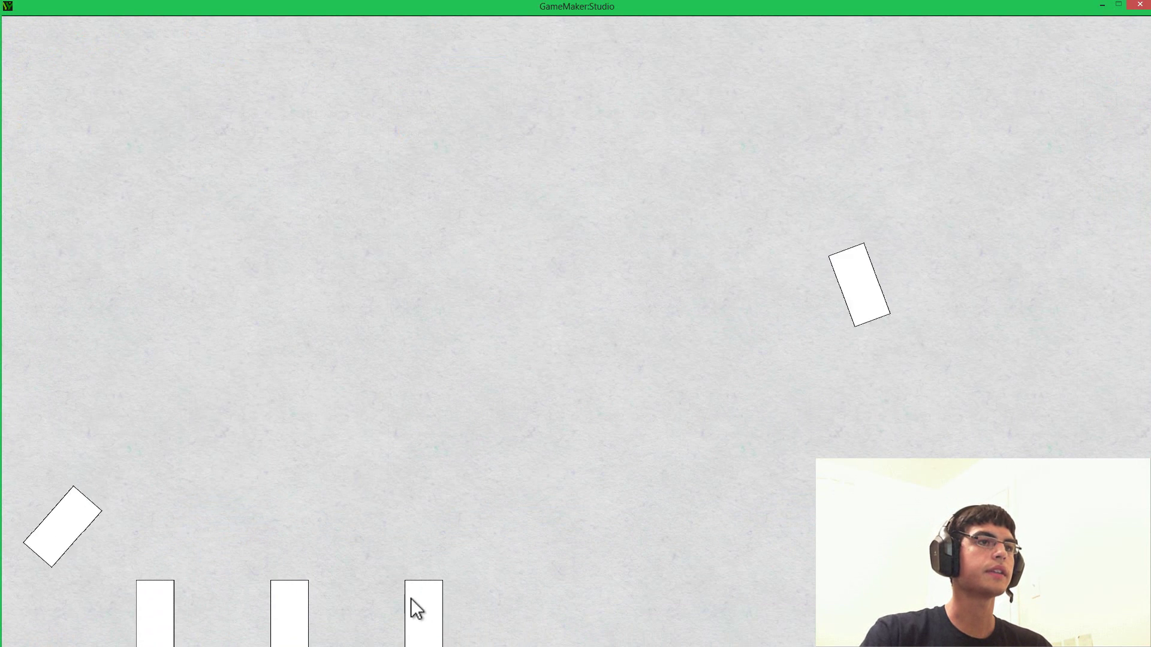
pyautogui.moveTo(412, 606); pyautogui.dragTo(371, 480)
pyautogui.moveTo(277, 603); pyautogui.dragTo(311, 414)
pyautogui.moveTo(144, 612); pyautogui.dragTo(269, 539)
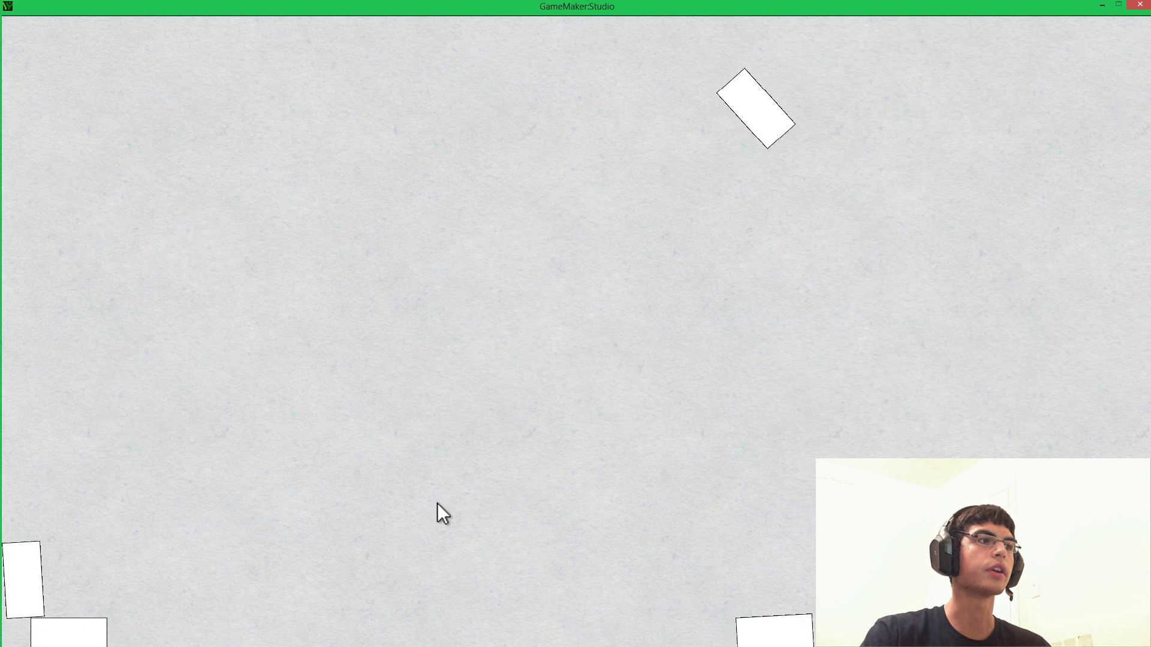
pyautogui.moveTo(37, 609); pyautogui.dragTo(159, 533)
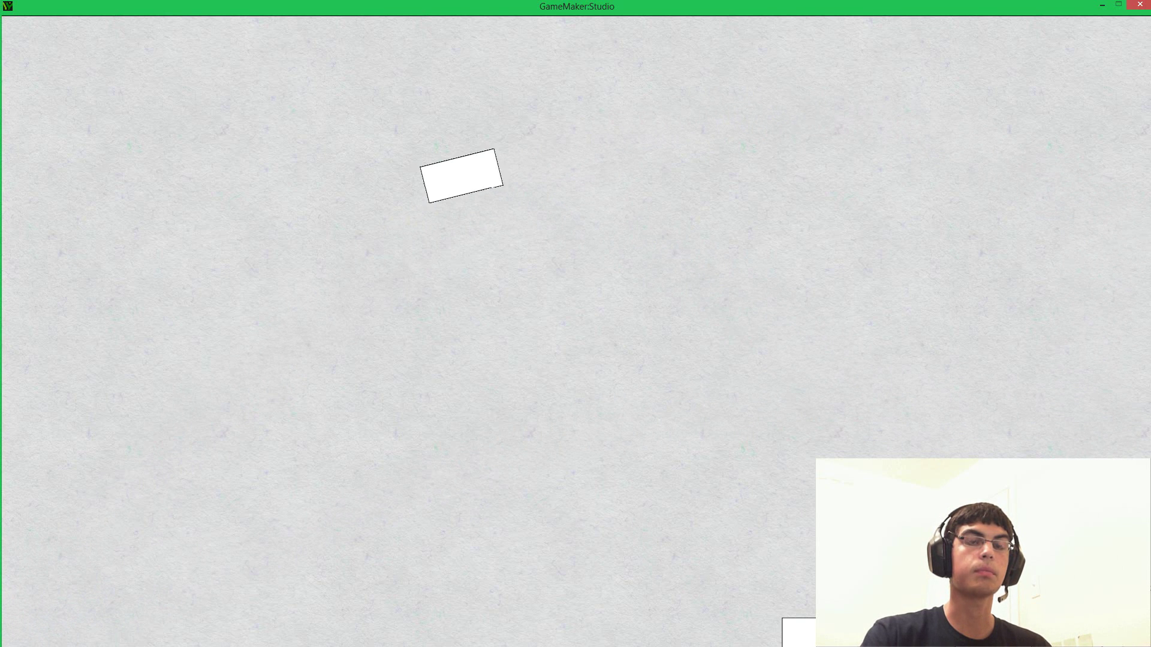
pyautogui.moveTo(797, 632); pyautogui.dragTo(764, 606)
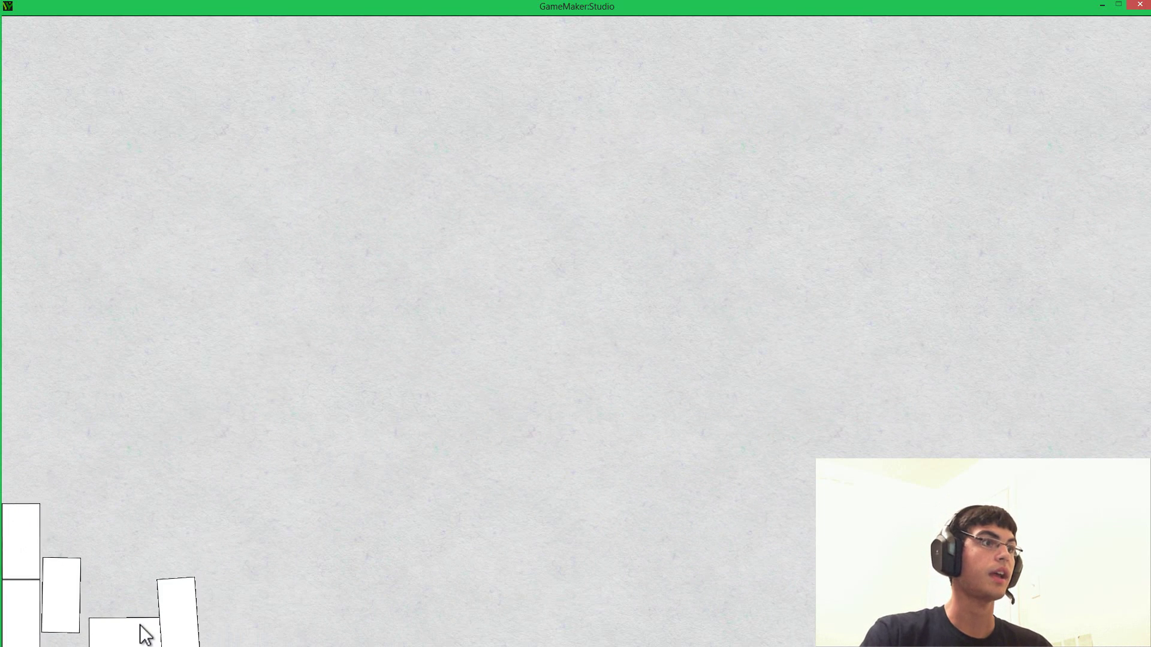
pyautogui.moveTo(142, 630); pyautogui.dragTo(426, 519)
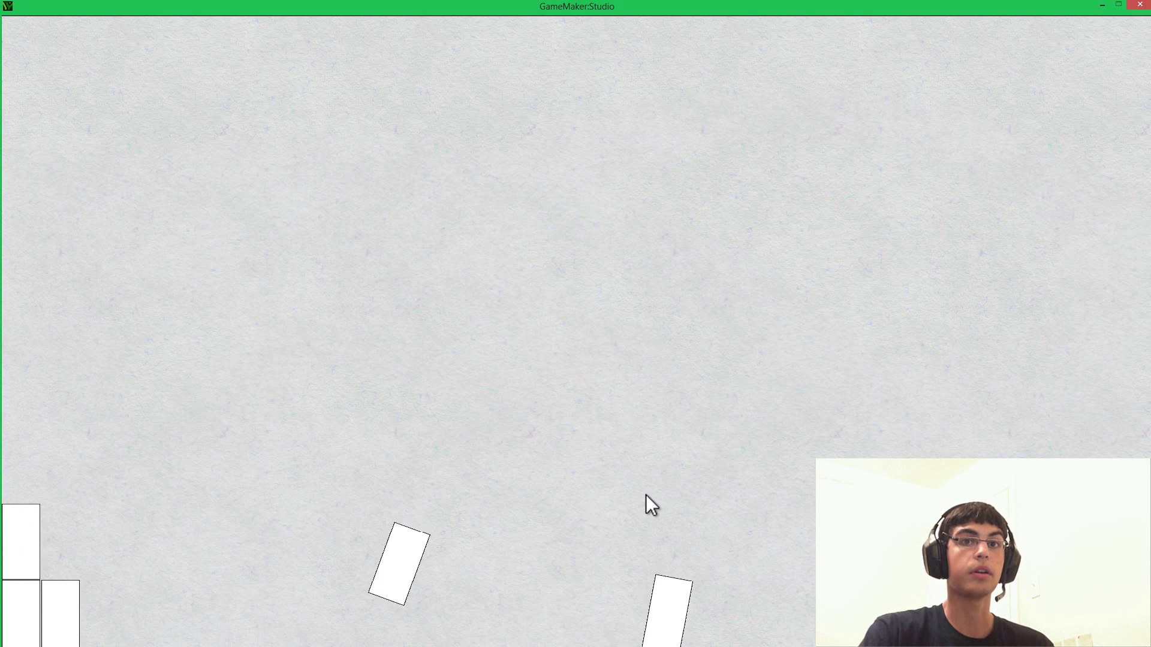
pyautogui.moveTo(715, 635); pyautogui.dragTo(663, 605)
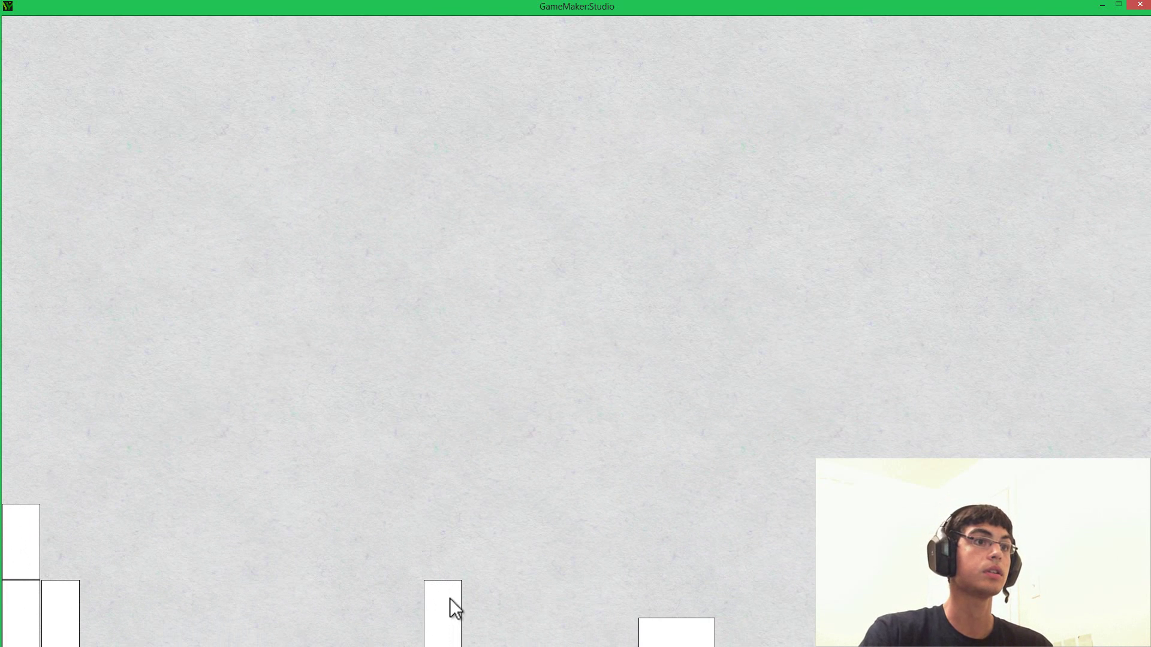
# Toss the remaining bottom-left and bottom-right blocks back across the playfield.
pyautogui.moveTo(454, 608); pyautogui.dragTo(390, 576)
pyautogui.moveTo(38, 552); pyautogui.dragTo(143, 462)
pyautogui.moveTo(40, 591); pyautogui.dragTo(71, 498)
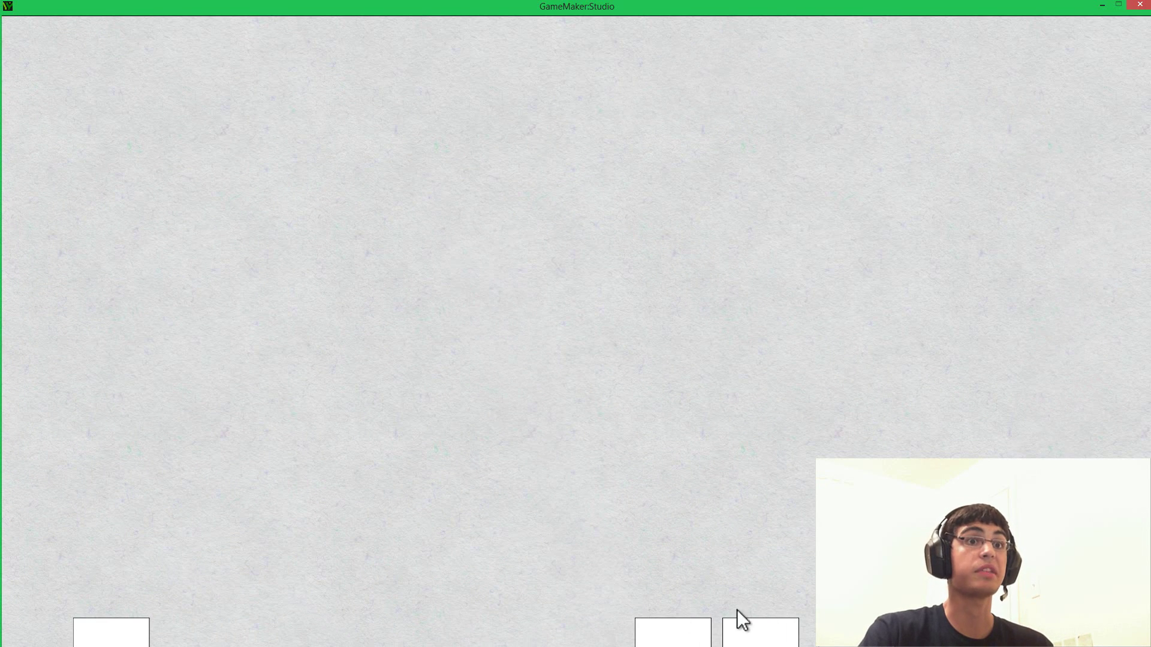
pyautogui.moveTo(753, 575); pyautogui.dragTo(599, 455)
pyautogui.moveTo(756, 630); pyautogui.dragTo(689, 515)
pyautogui.moveTo(681, 604); pyautogui.dragTo(827, 372)
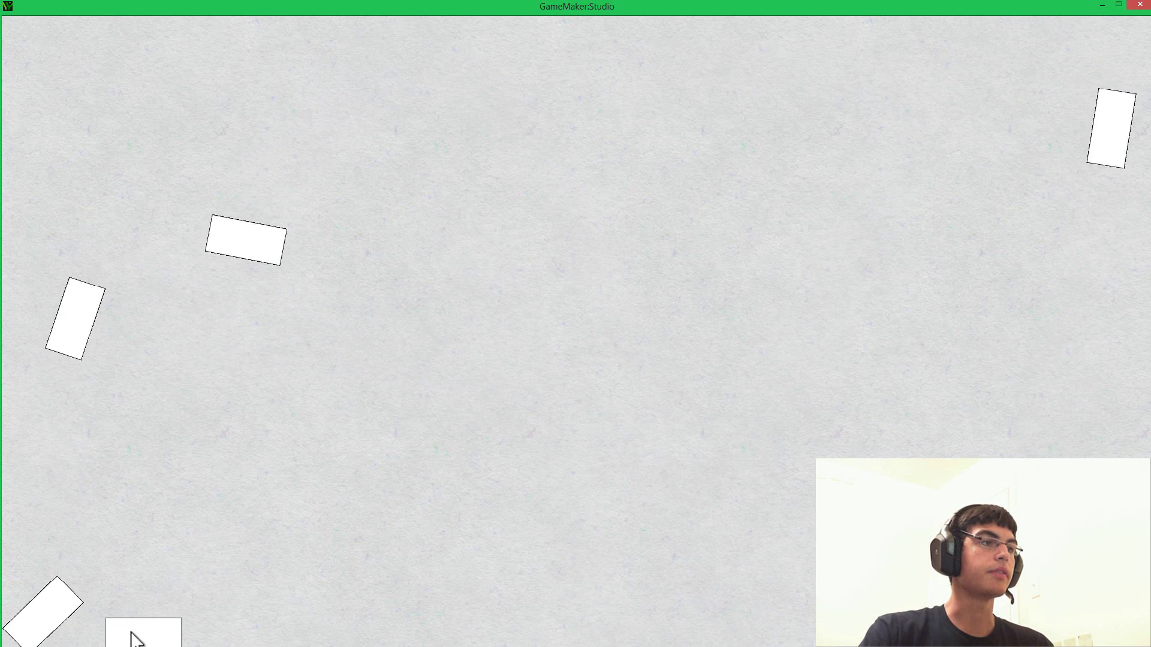
pyautogui.moveTo(134, 632); pyautogui.dragTo(436, 580)
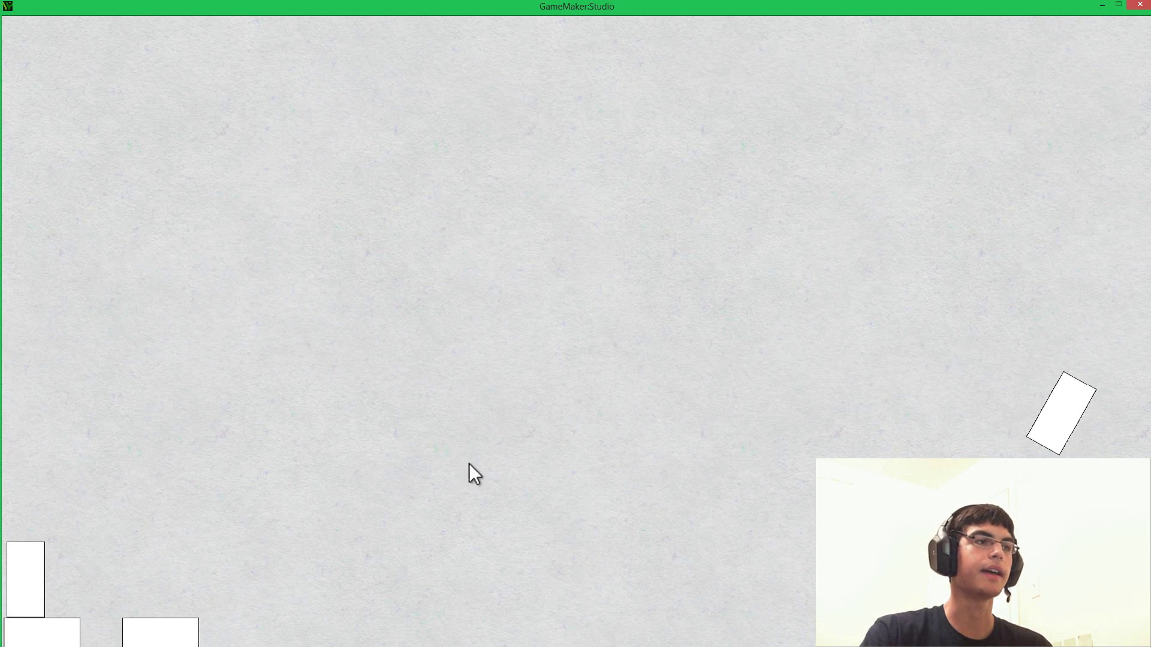
pyautogui.moveTo(42, 570); pyautogui.dragTo(180, 455)
pyautogui.moveTo(167, 637); pyautogui.dragTo(288, 455)
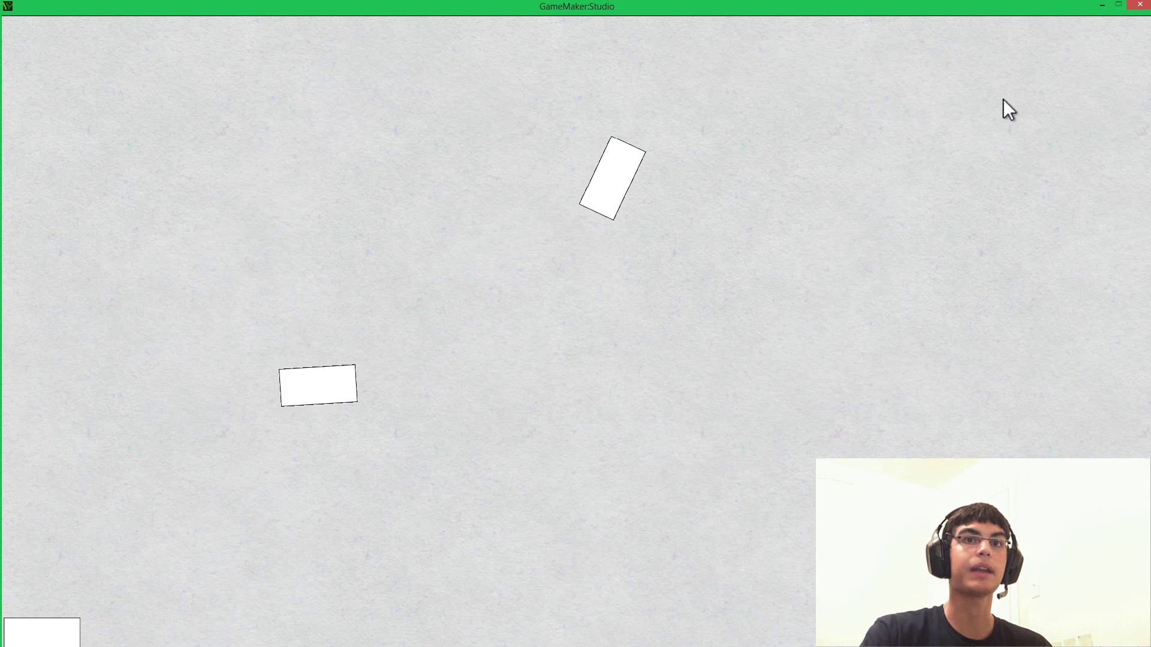
# Close the running game and switch the build target back to Windows8 (Javascript).
pyautogui.click(1138, 6)
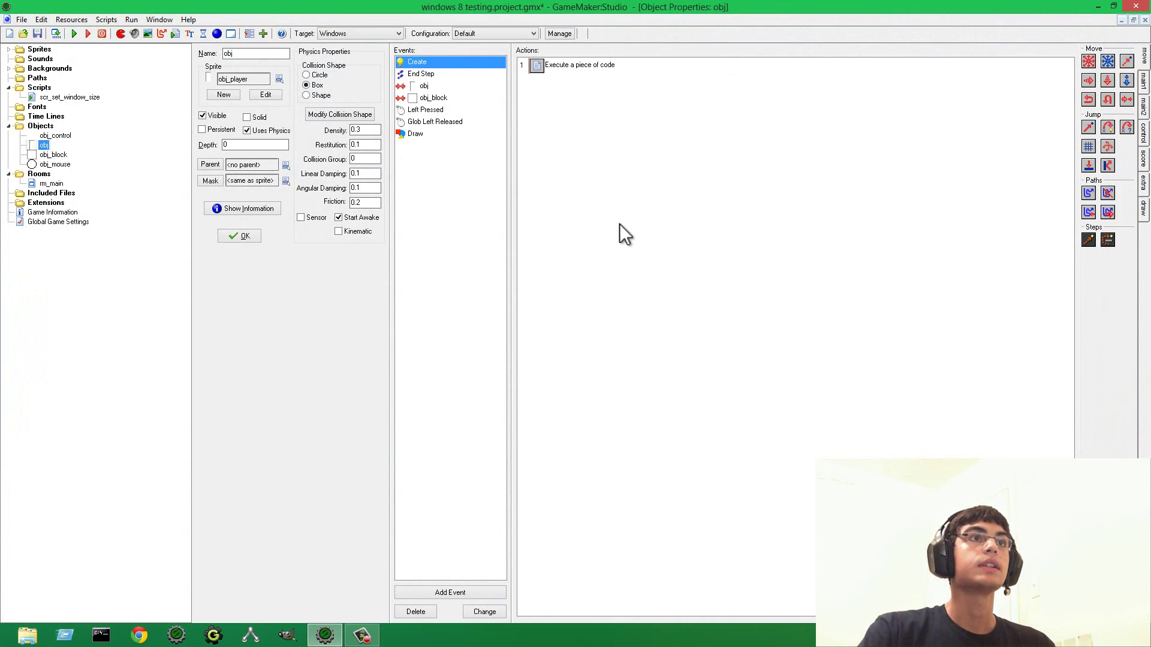
pyautogui.click(369, 32)
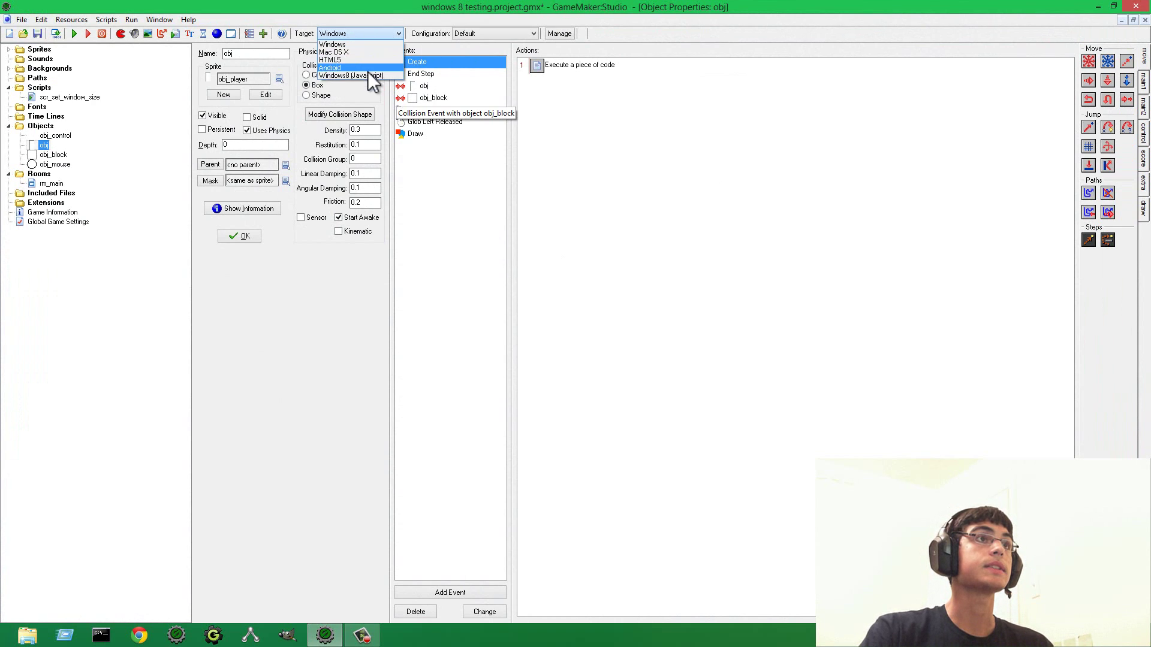
pyautogui.click(368, 75)
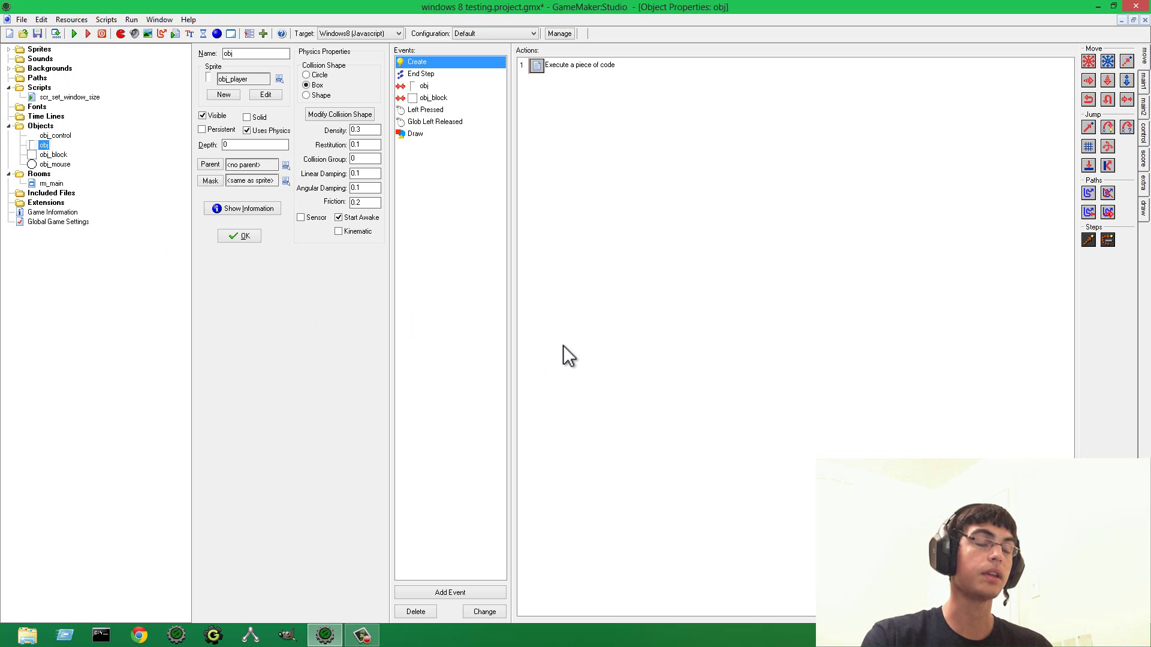
# Confirm obj's Object Properties with OK and close the stacked properties windows.
pyautogui.click(244, 237)
pyautogui.click(247, 238)
pyautogui.click(248, 238)
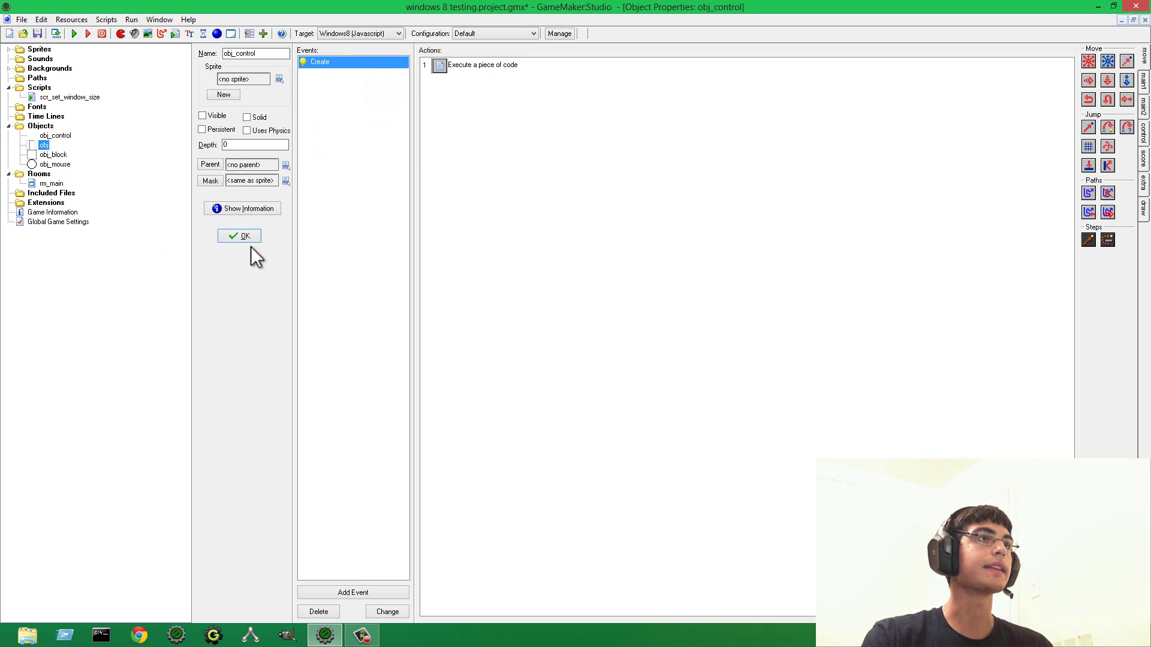